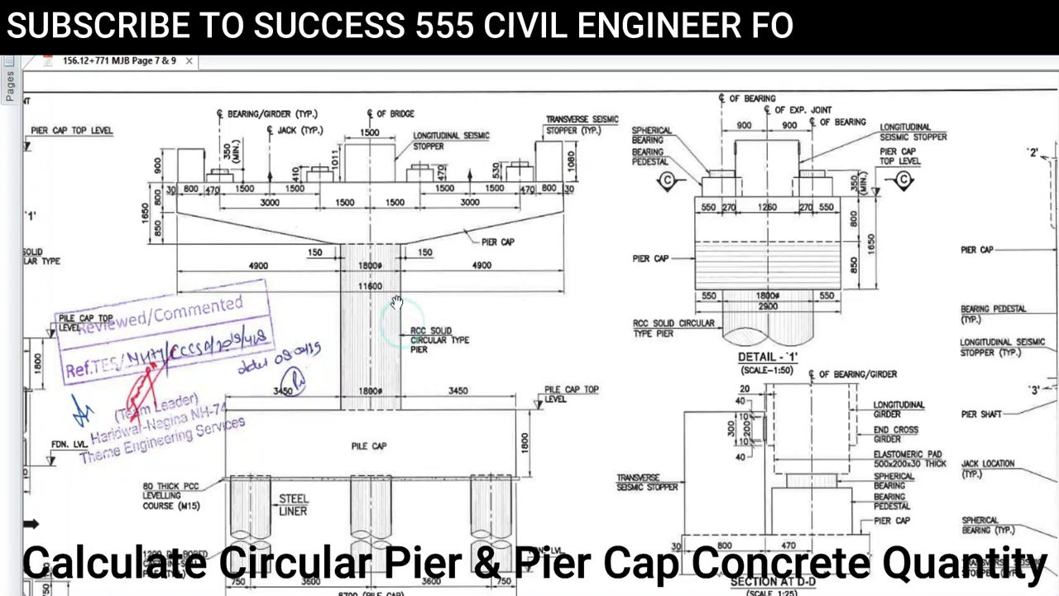
- Look over the pier elevation drawing in the PDF, then switch to the Excel calculation workbook
click(357, 230)
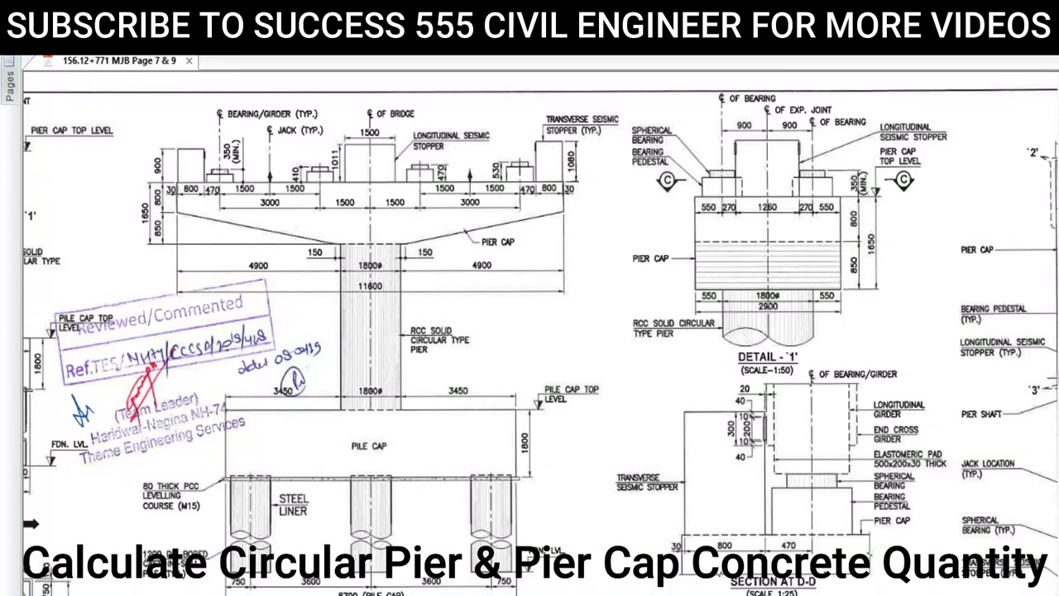
click(572, 513)
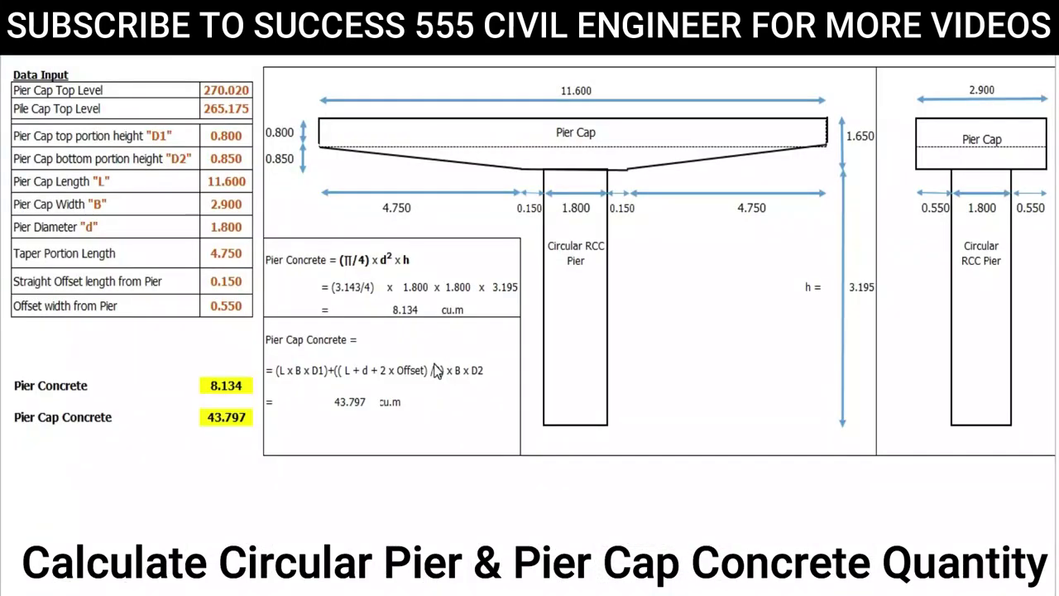
- Inspect the Data Input cells and results, dismissing an overwrite warning without changing values
click(169, 75)
click(149, 382)
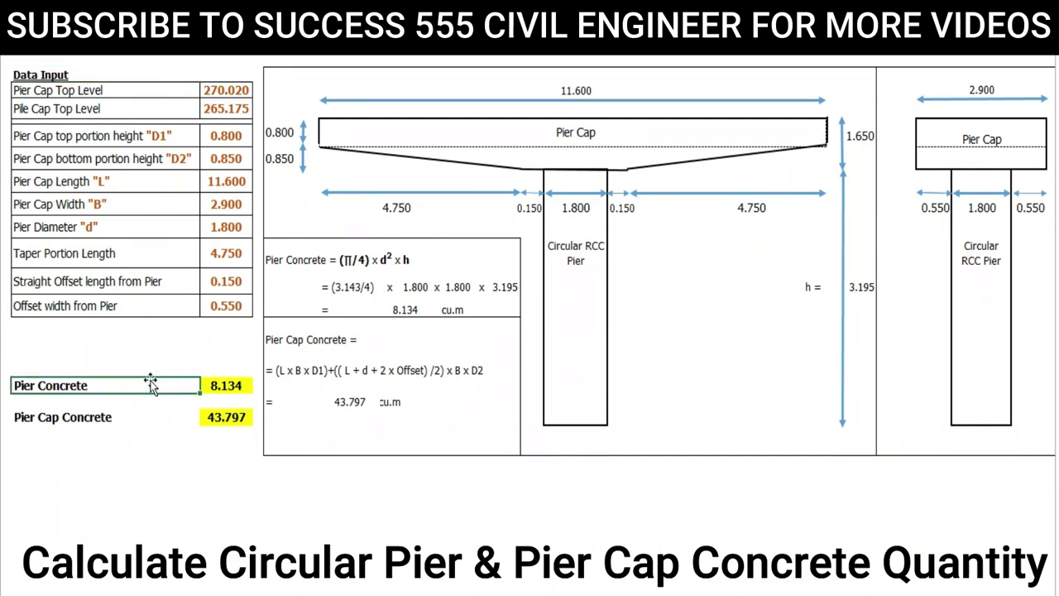
click(610, 84)
click(675, 225)
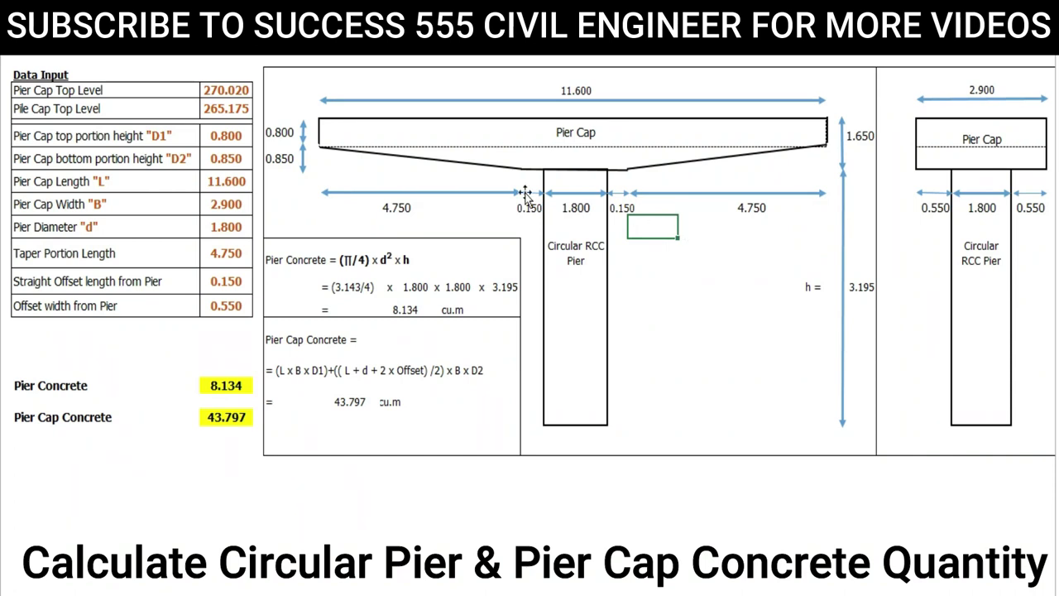
click(73, 88)
click(227, 91)
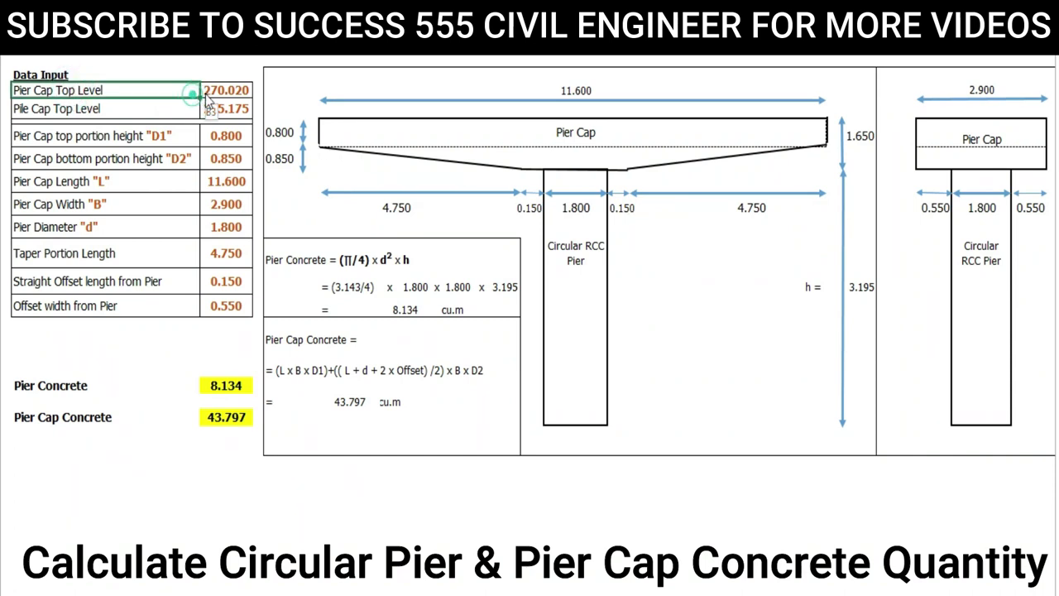
drag(231, 97, 224, 89)
key(Escape)
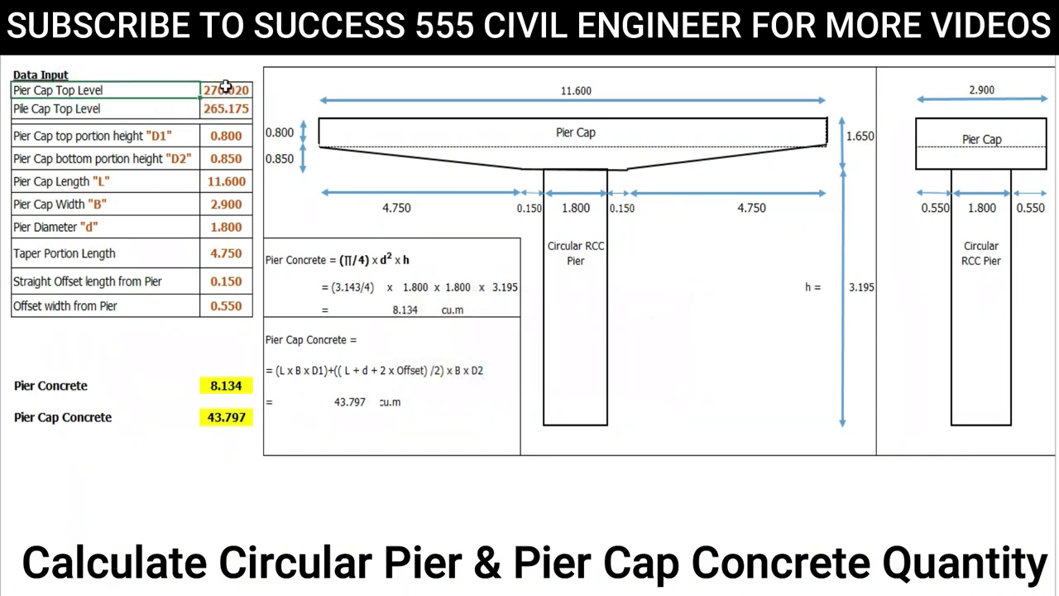
click(234, 204)
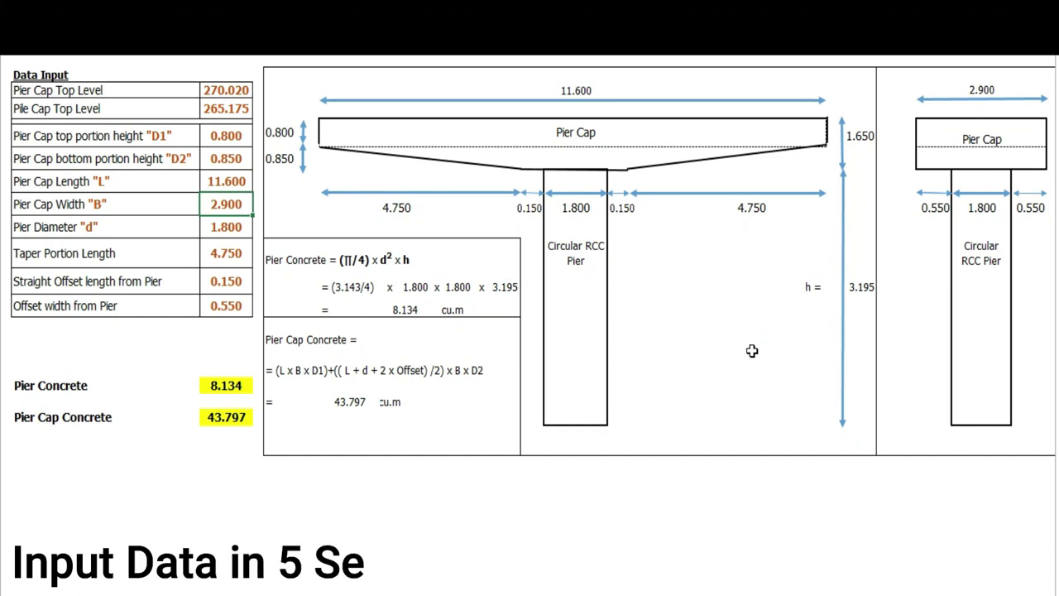
- Clear the input values from 270.020 to 0.550, restore them, then clear them again
drag(239, 89, 246, 300)
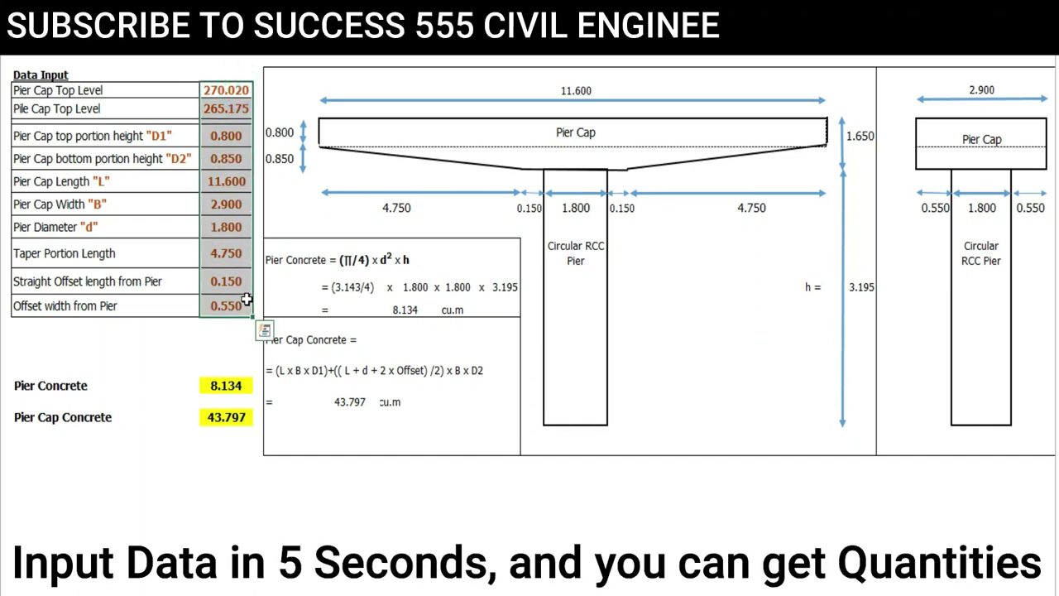
key(Delete)
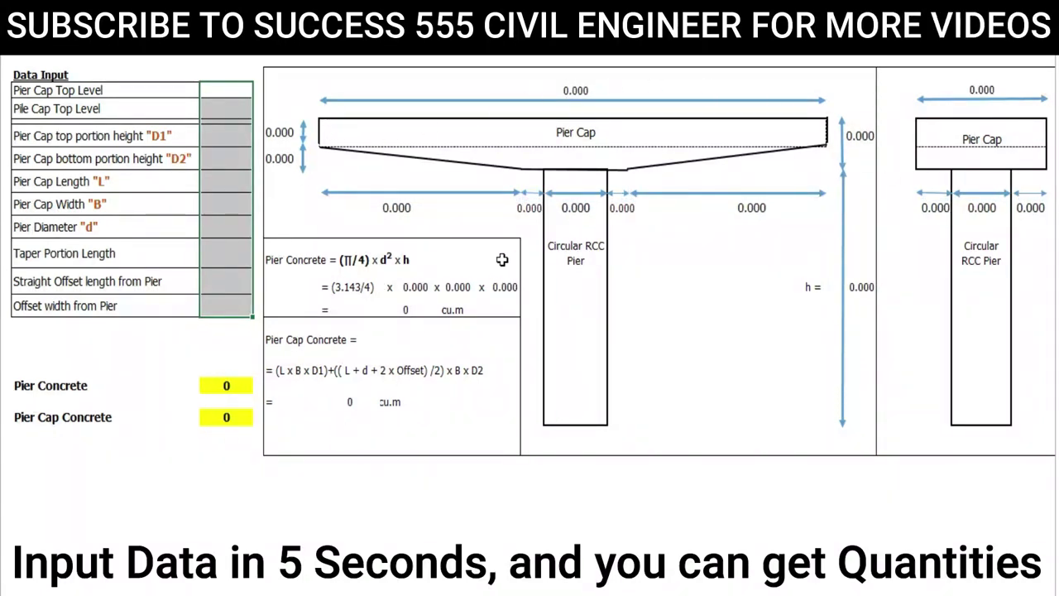
text(270.020 265.175  0.800 0.850 11.600 2.900 1.800 4.750 0.150 0.550)
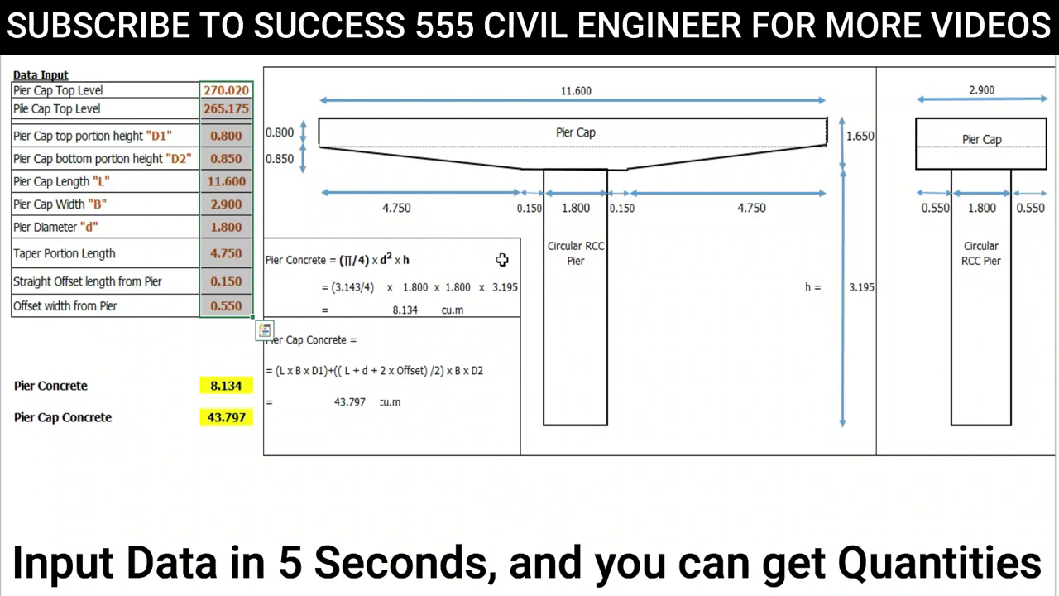
key(Delete)
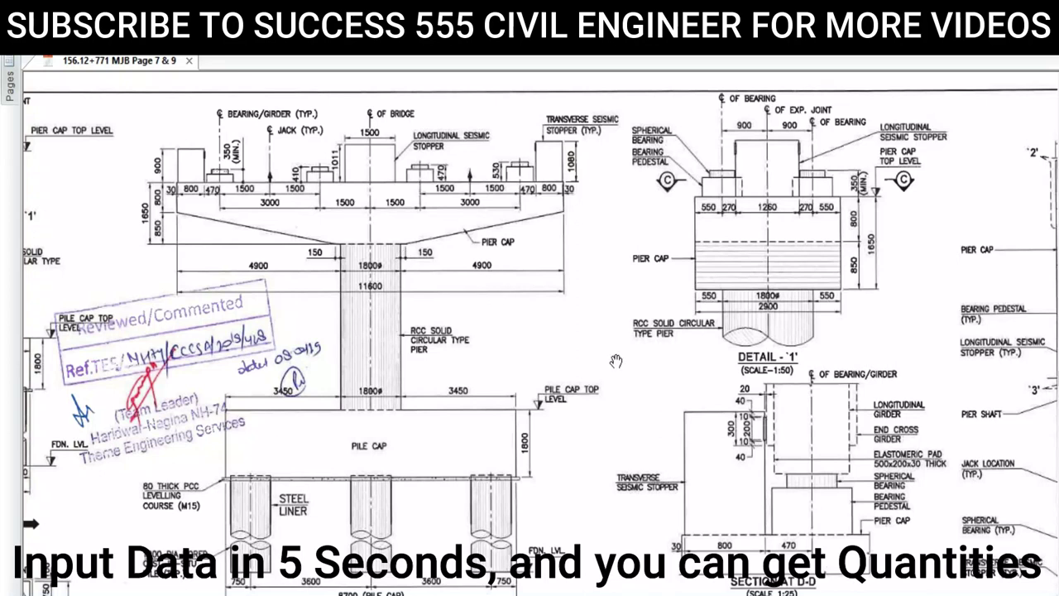
- Bring the Design Pile Load level table into view and pick out the P3 pier cap level
scroll(654, 389, right, 3)
scroll(686, 426, down, 5)
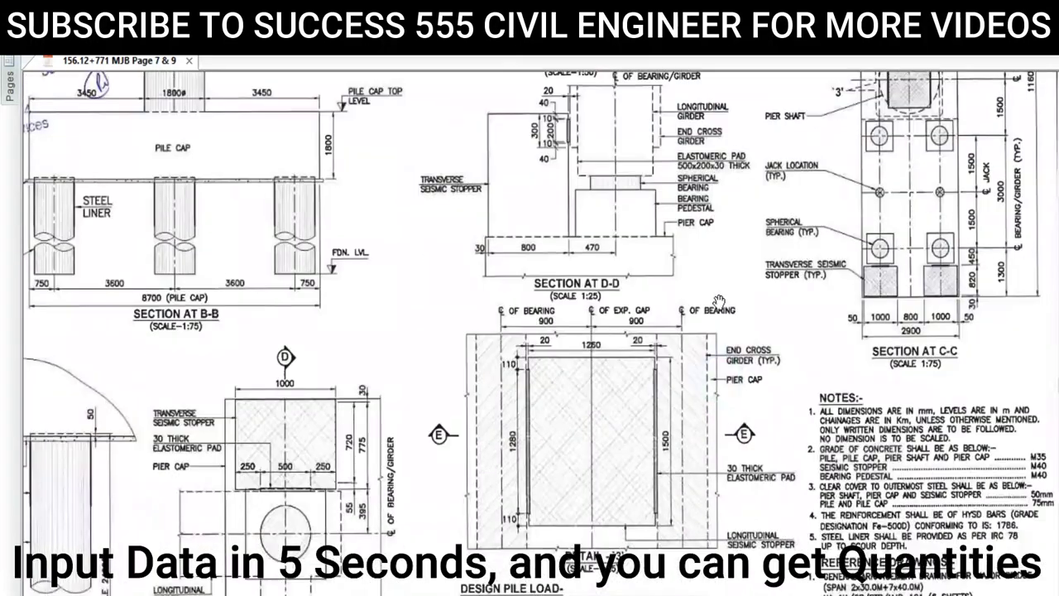
scroll(687, 372, down, 4)
scroll(663, 443, down, 1)
click(529, 470)
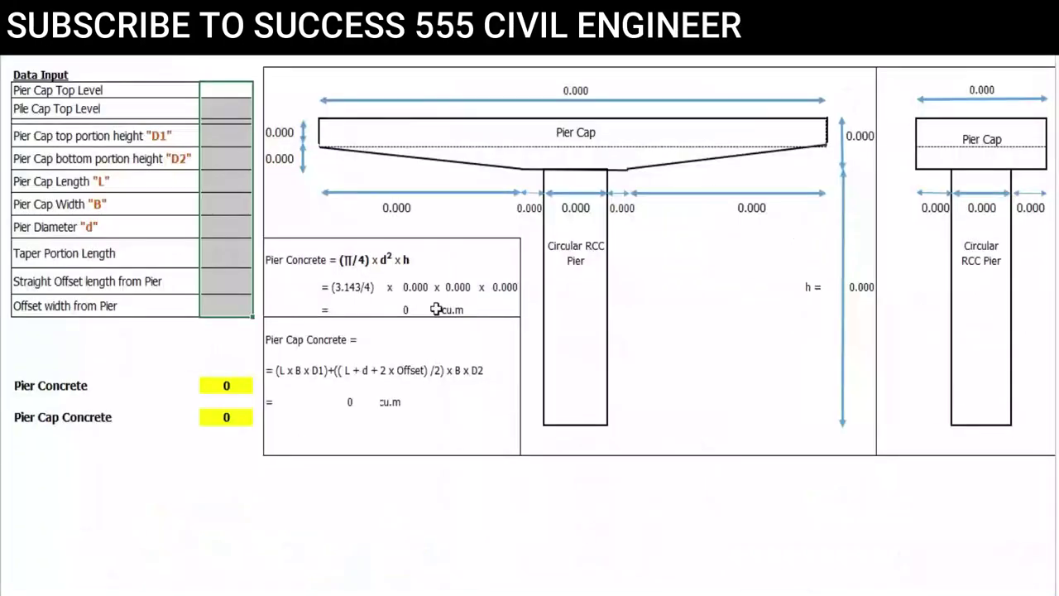
- Enter Pier Cap Top Level 270.020 and Pile Cap Top Level 265.175, giving pier height 4.845
click(216, 89)
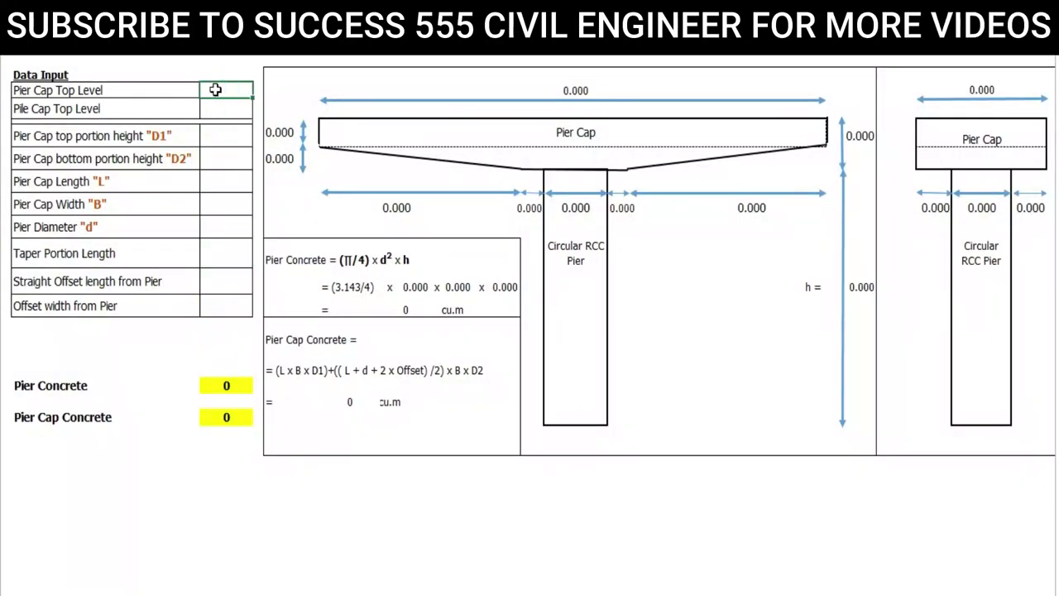
text(270.020)
key(Return)
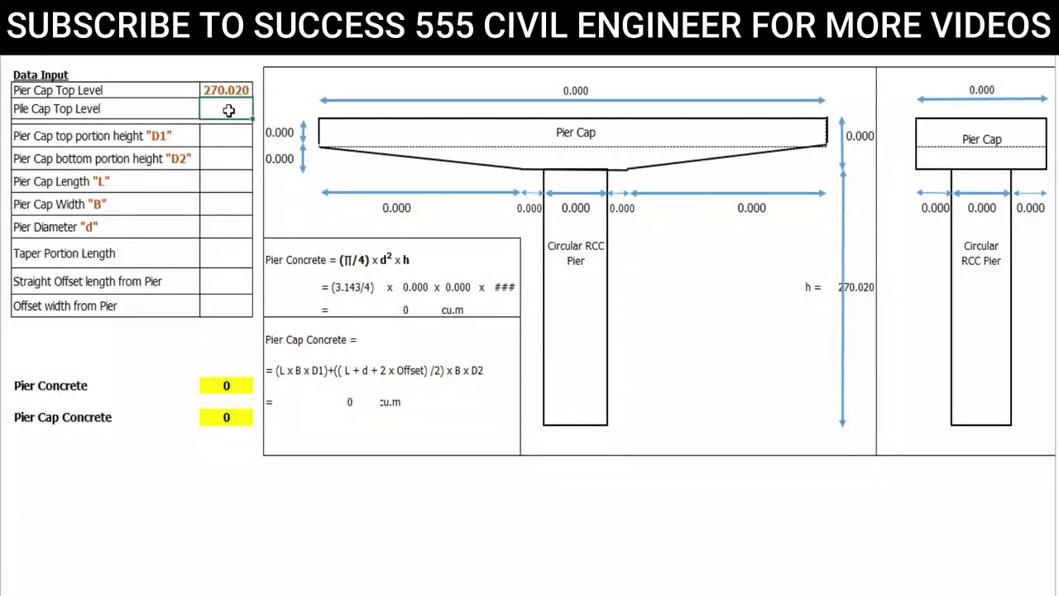
text(175)
key(Return)
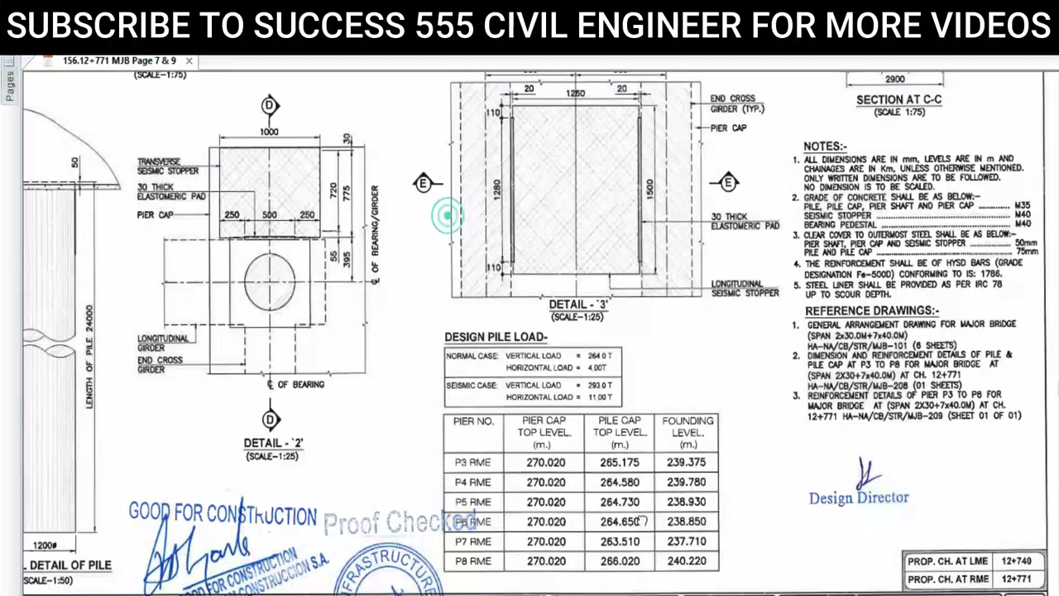
- Scroll the PDF back up to the pier cap elevation and Detail-1 height dimensions
scroll(501, 208, up, 6)
scroll(494, 206, left, 3)
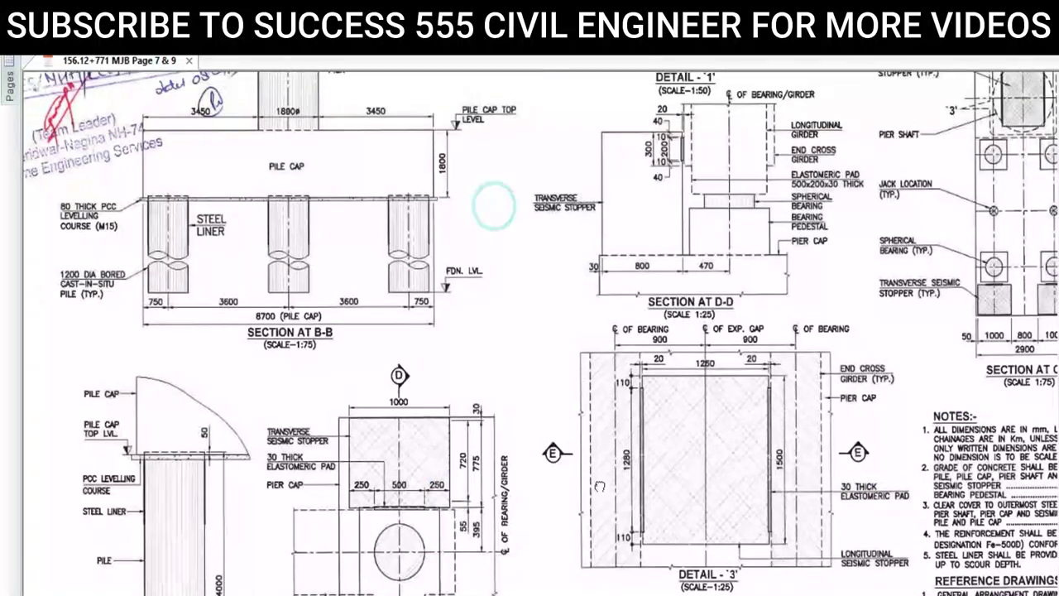
scroll(494, 207, up, 5)
scroll(414, 223, left, 3)
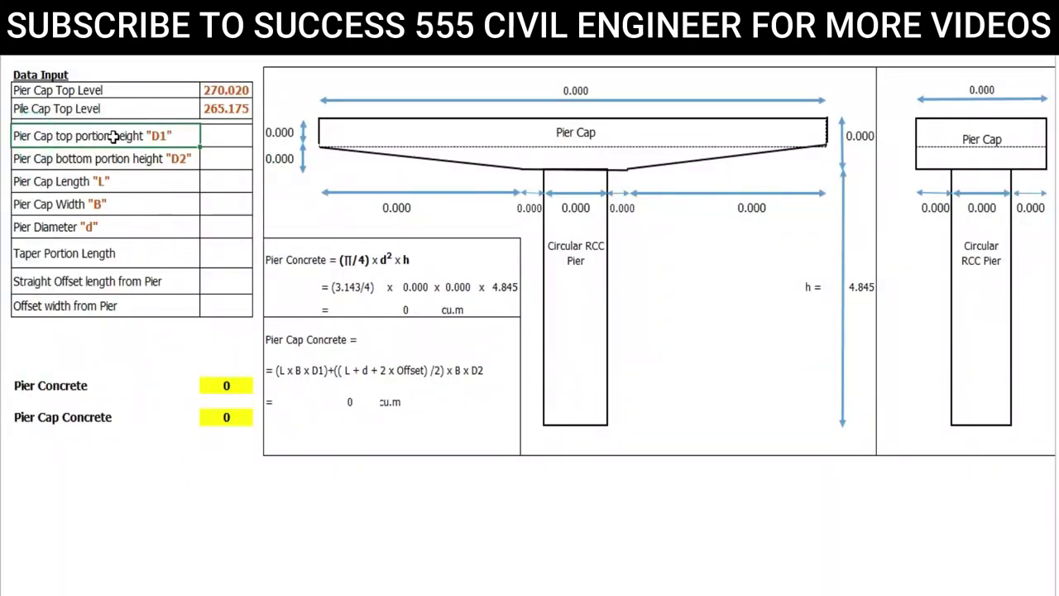
- Enter pier cap heights D1 0.800 and D2 0.850, reducing pier height to 3.195
drag(30, 137, 204, 136)
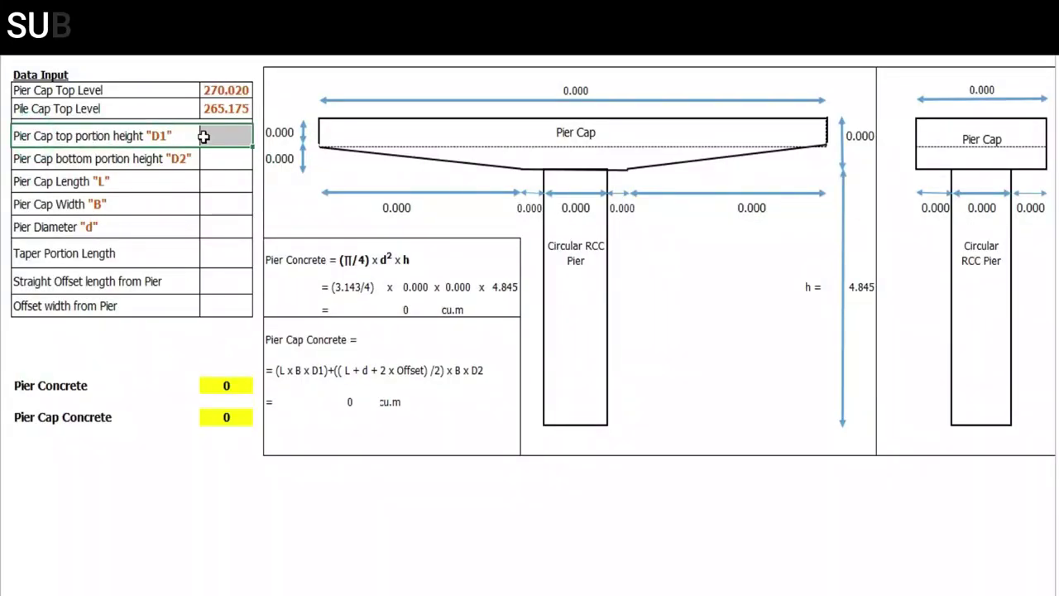
click(313, 119)
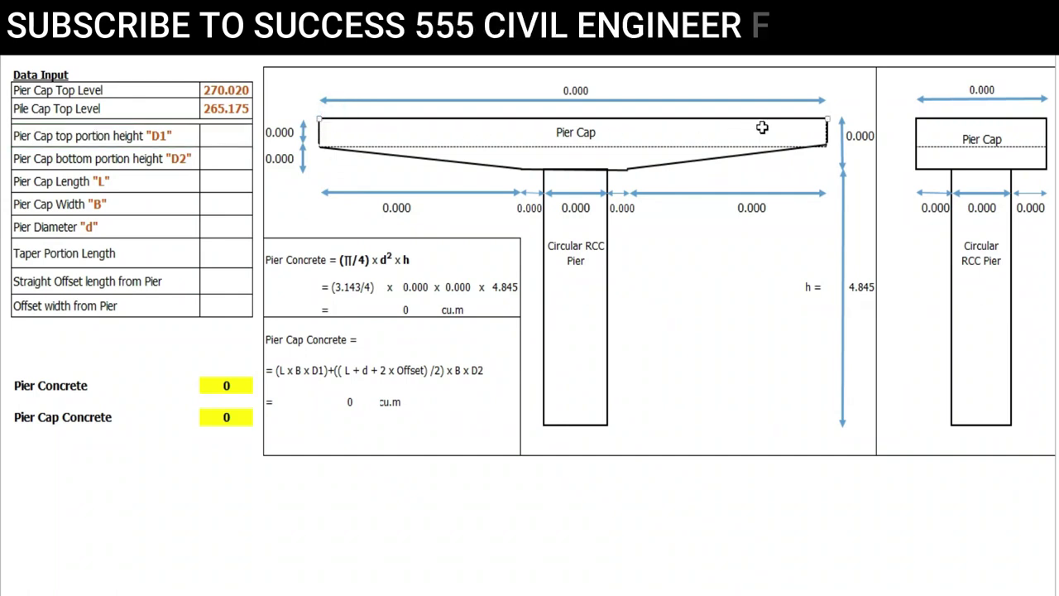
click(232, 137)
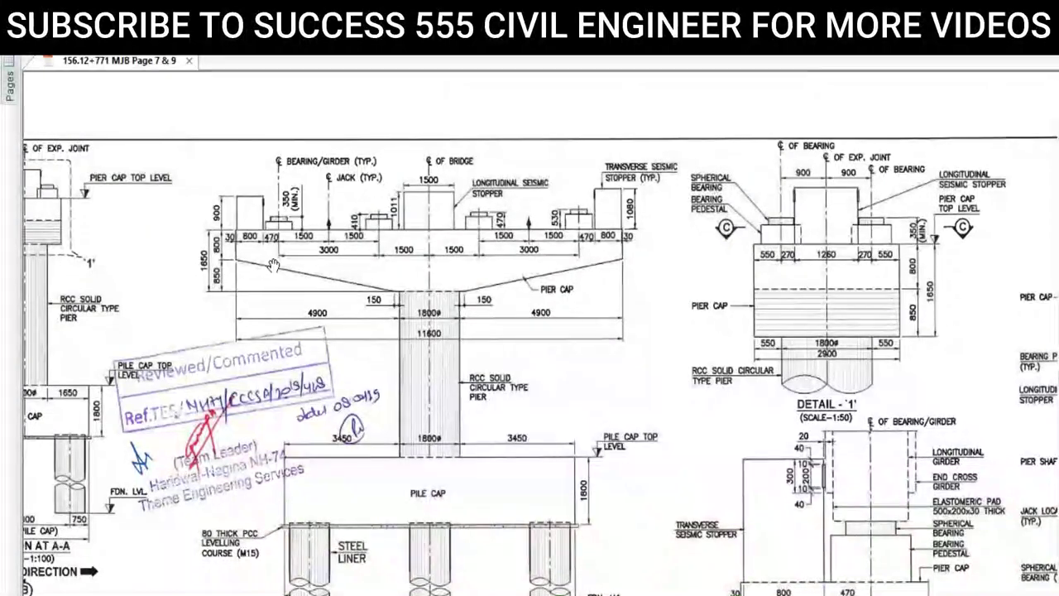
ctrl+scroll(224, 245, up, 2)
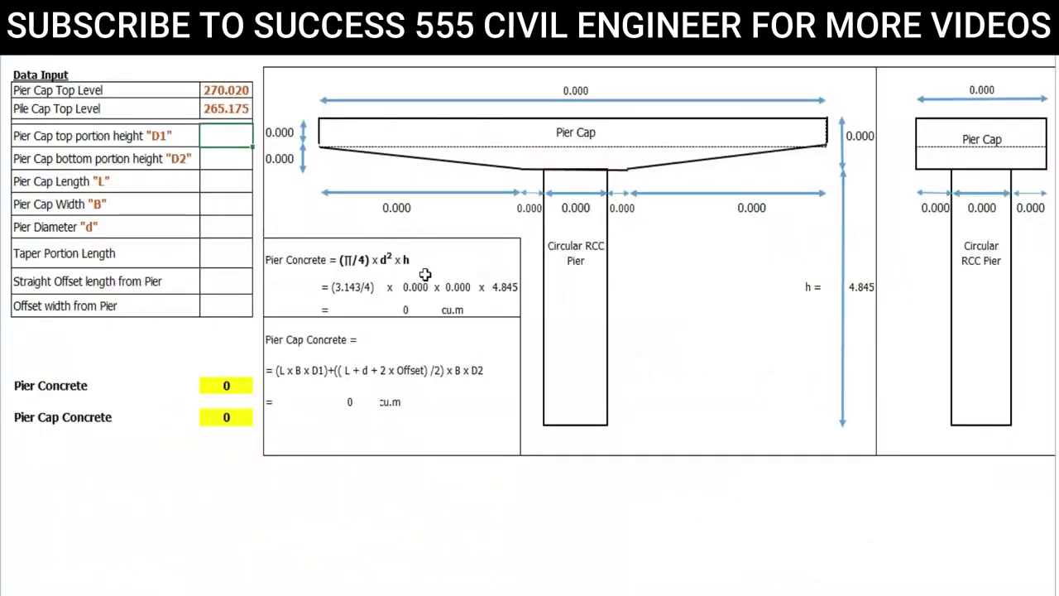
click(215, 137)
text(0.)
key(Return)
text(0.85)
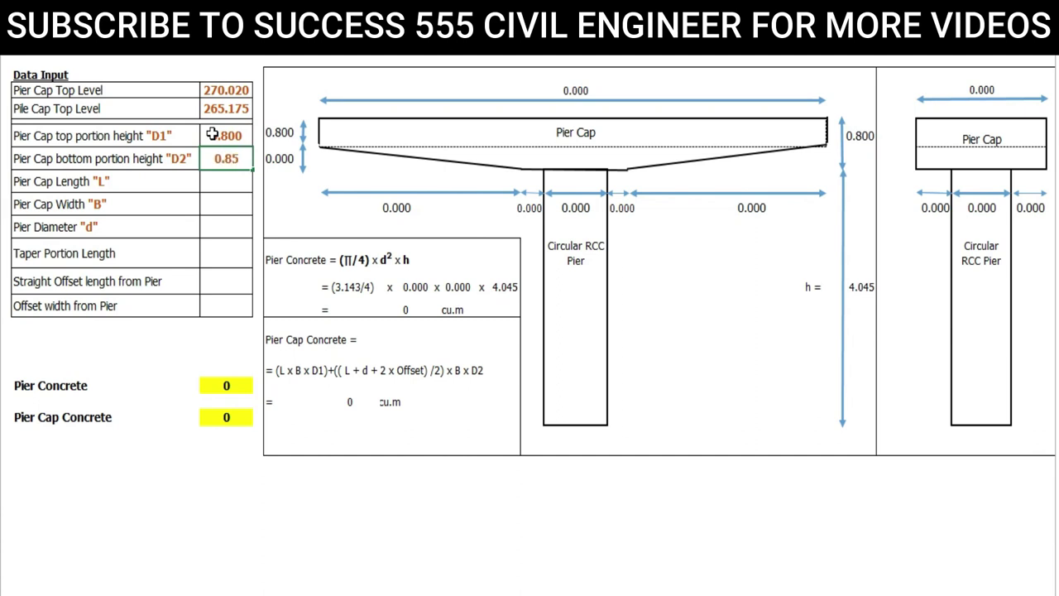
key(Return)
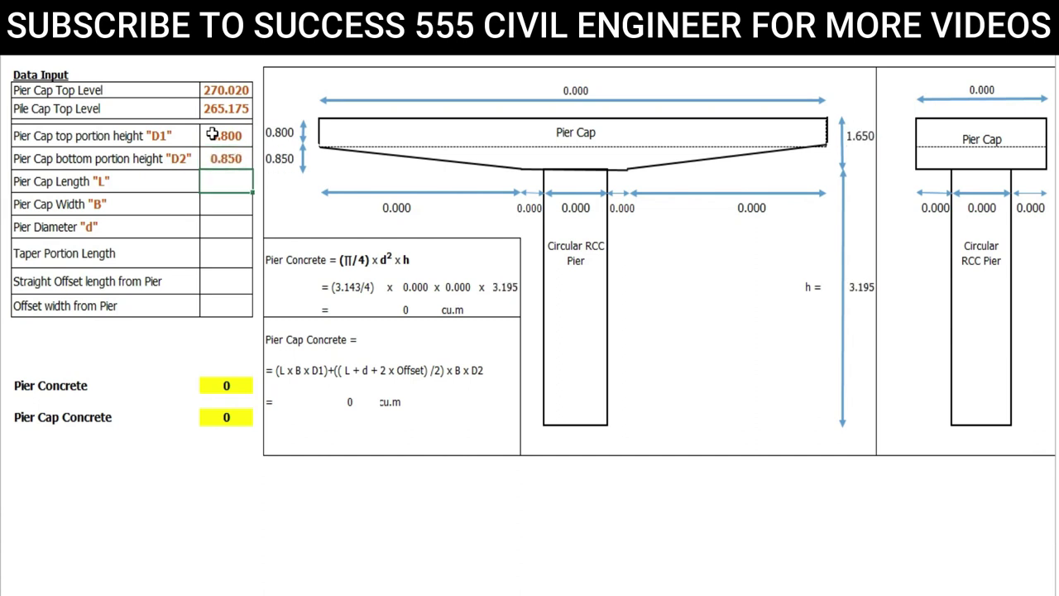
- Move to the empty Pier Cap Length L input and return to the PDF drawing
click(225, 164)
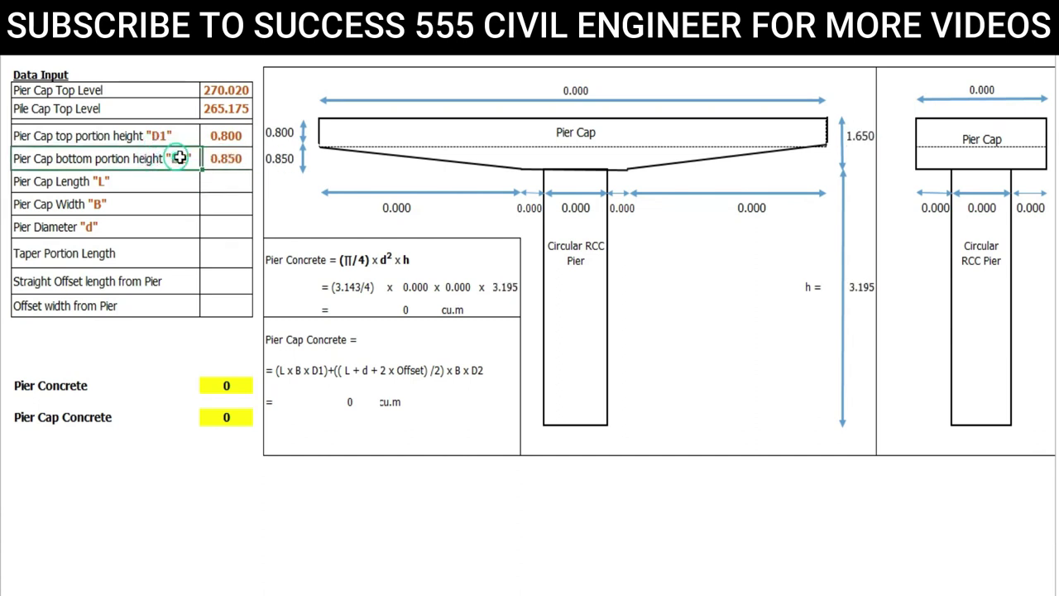
click(135, 173)
click(232, 182)
key(alt+Tab)
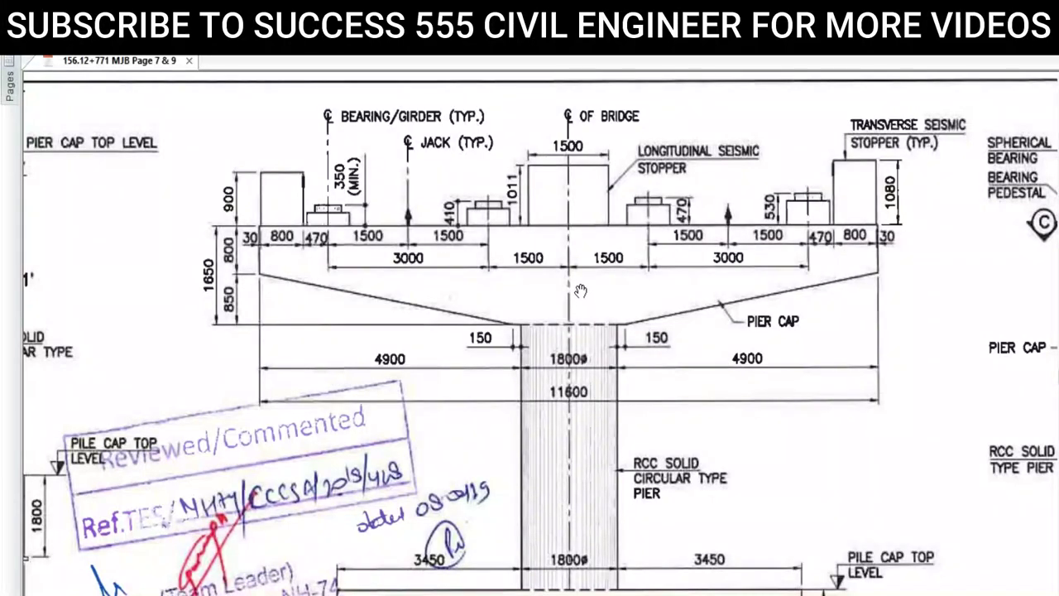
drag(580, 289, 562, 247)
click(238, 196)
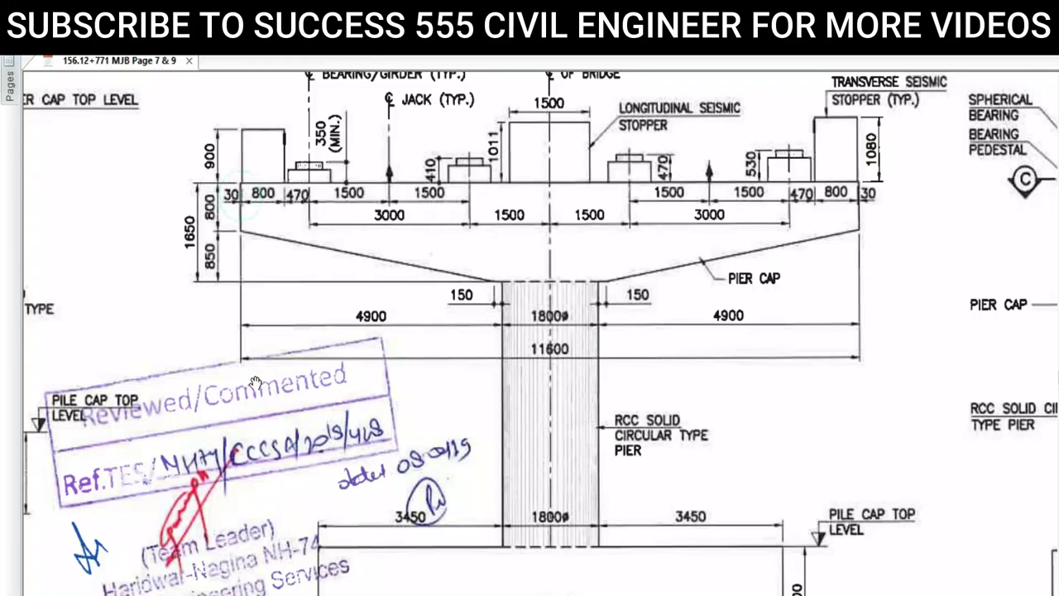
click(859, 355)
scroll(552, 358, up, 2)
click(552, 358)
scroll(553, 358, down, 2)
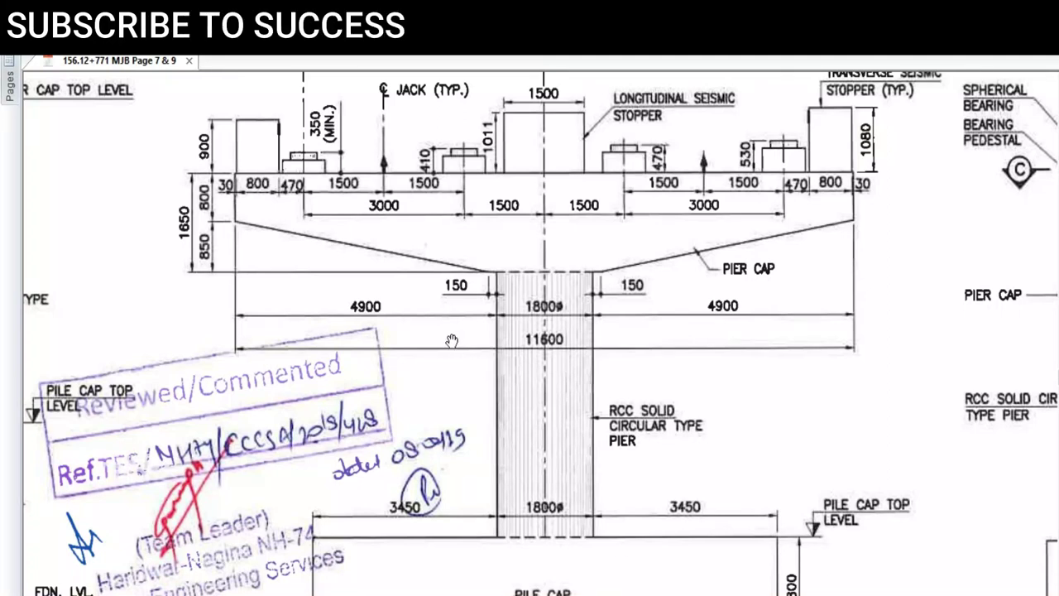
click(354, 300)
click(732, 286)
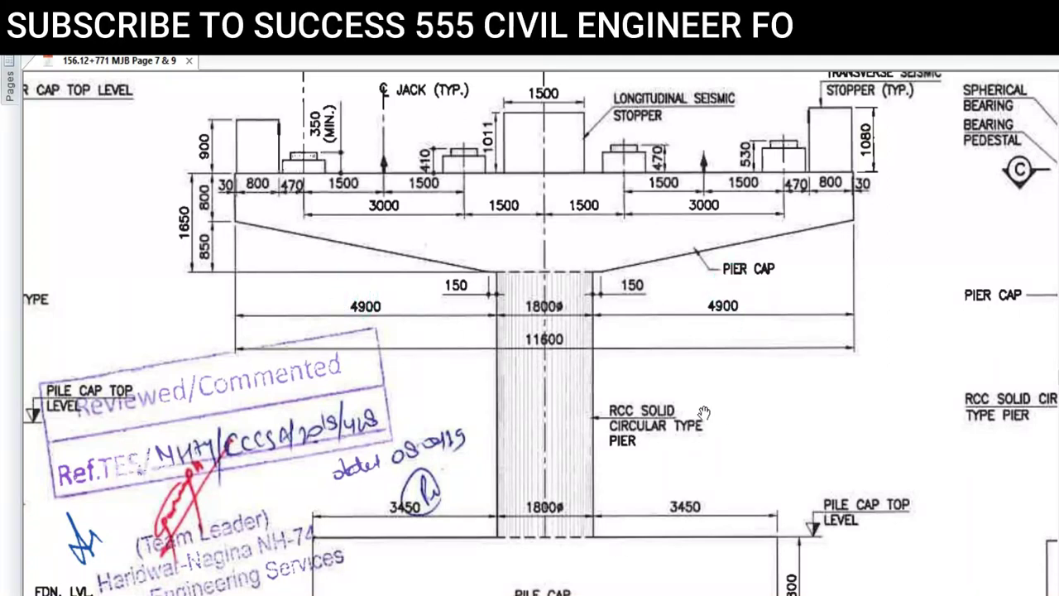
click(383, 305)
click(701, 312)
click(534, 320)
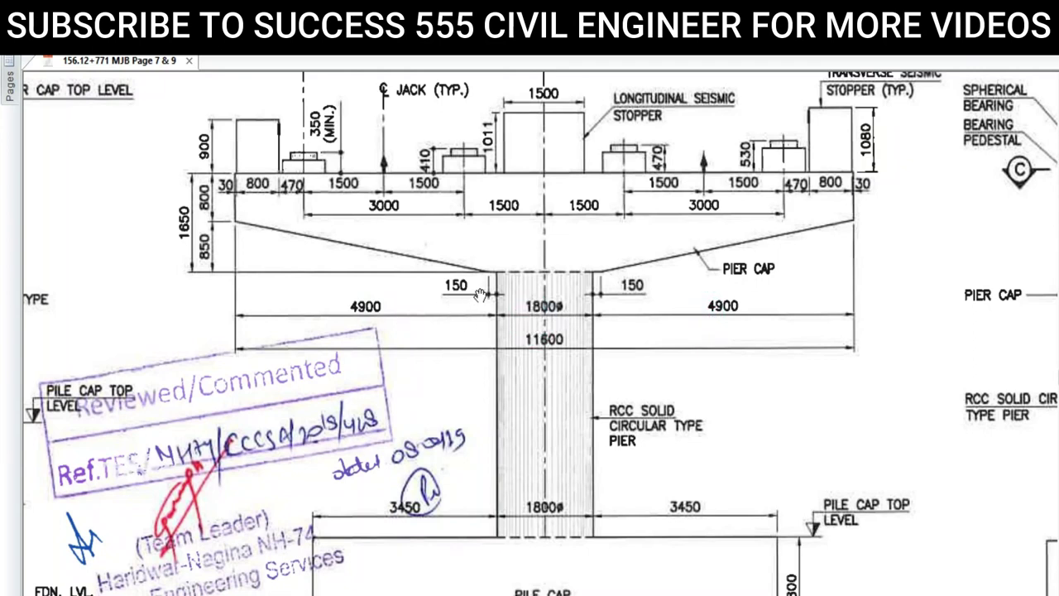
click(368, 307)
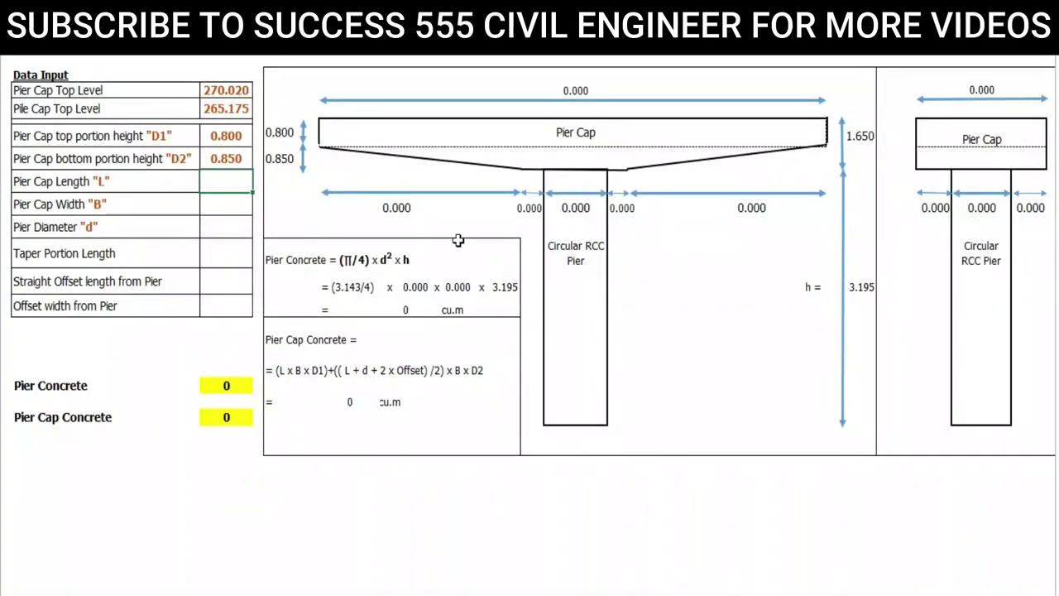
- Check the taper dimensions on the diagram and enter Pier Cap Length L as 11.600
click(387, 208)
click(522, 206)
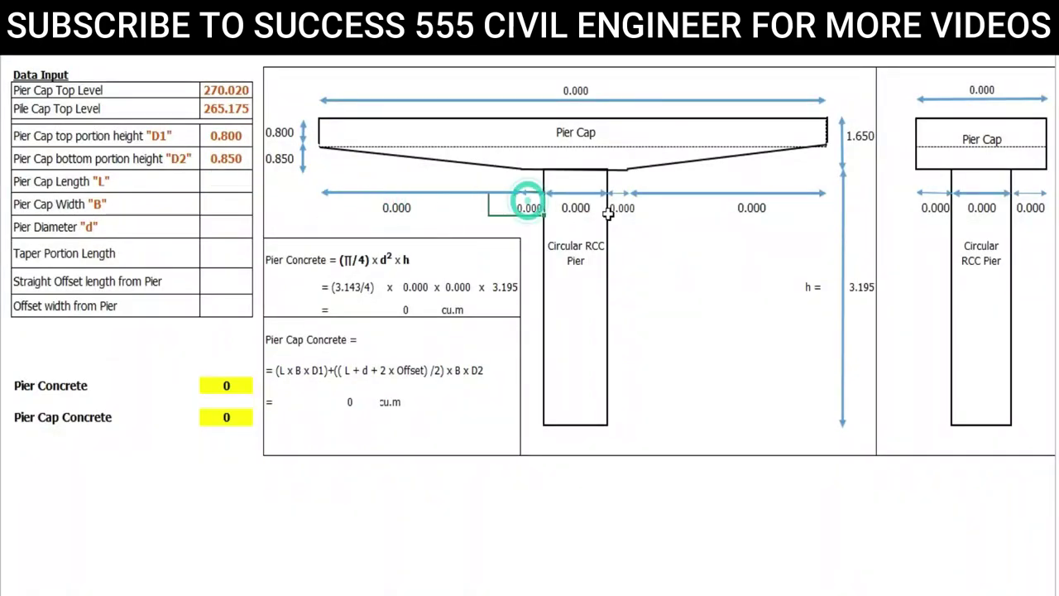
click(702, 207)
click(232, 178)
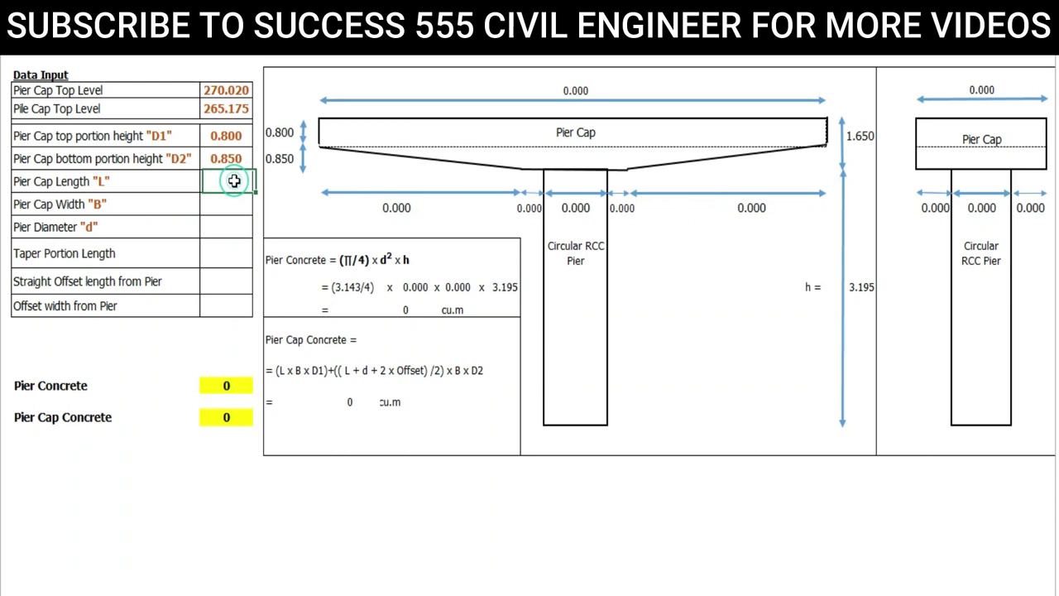
text(116)
key(Return)
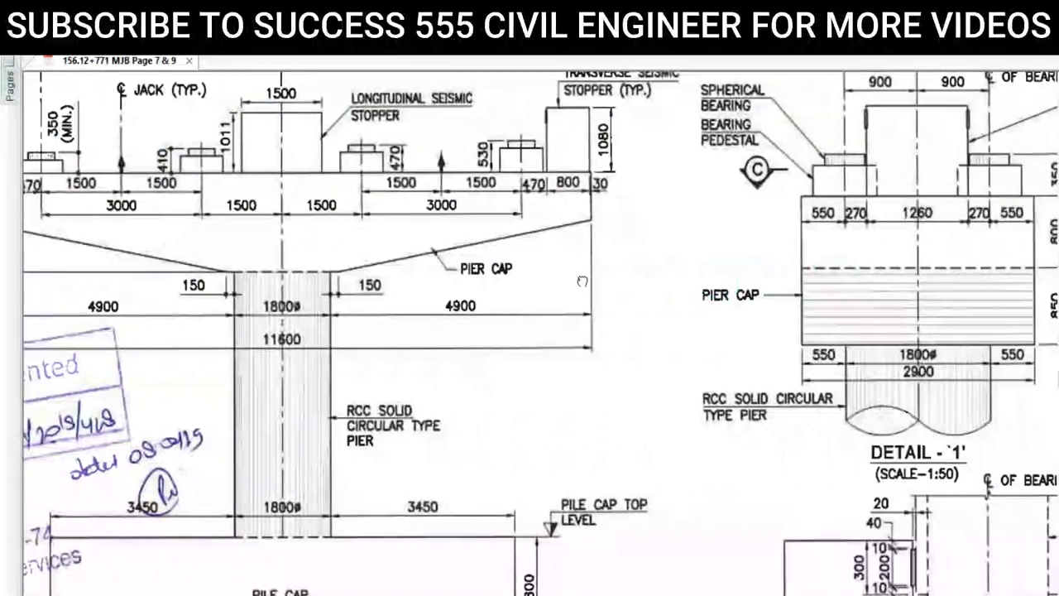
- Enter Pier Cap Width 2.900 from the cross-section and Pier Diameter 1.800
drag(761, 342, 686, 401)
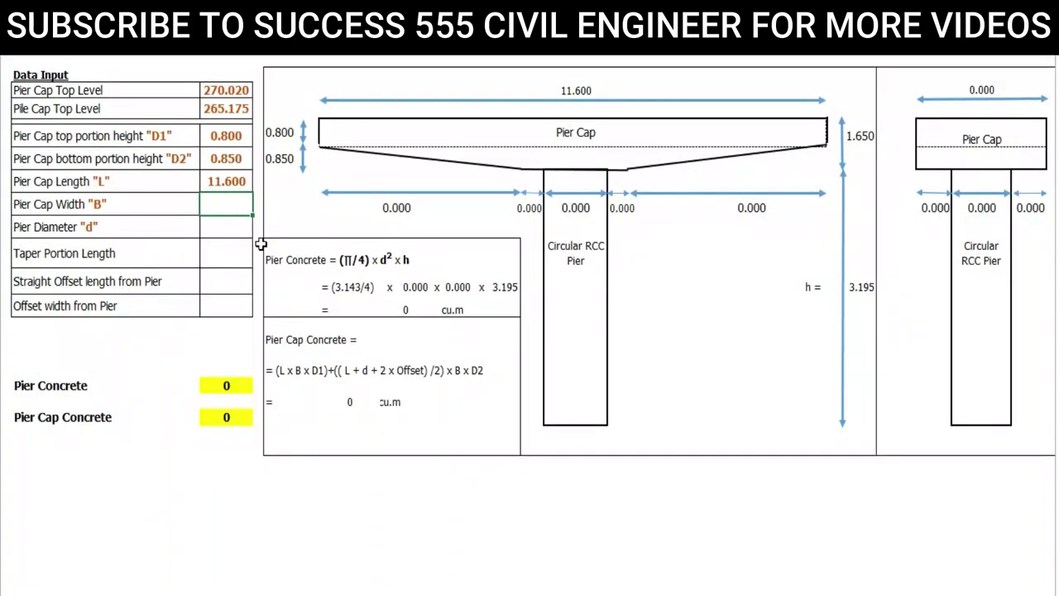
text(9)
key(Return)
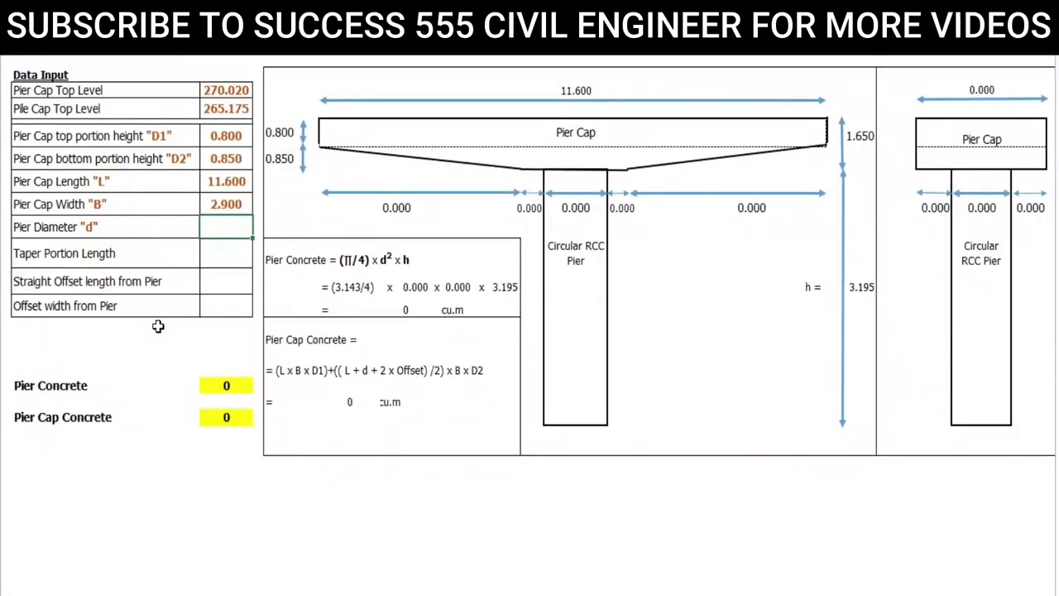
text(.8)
key(Return)
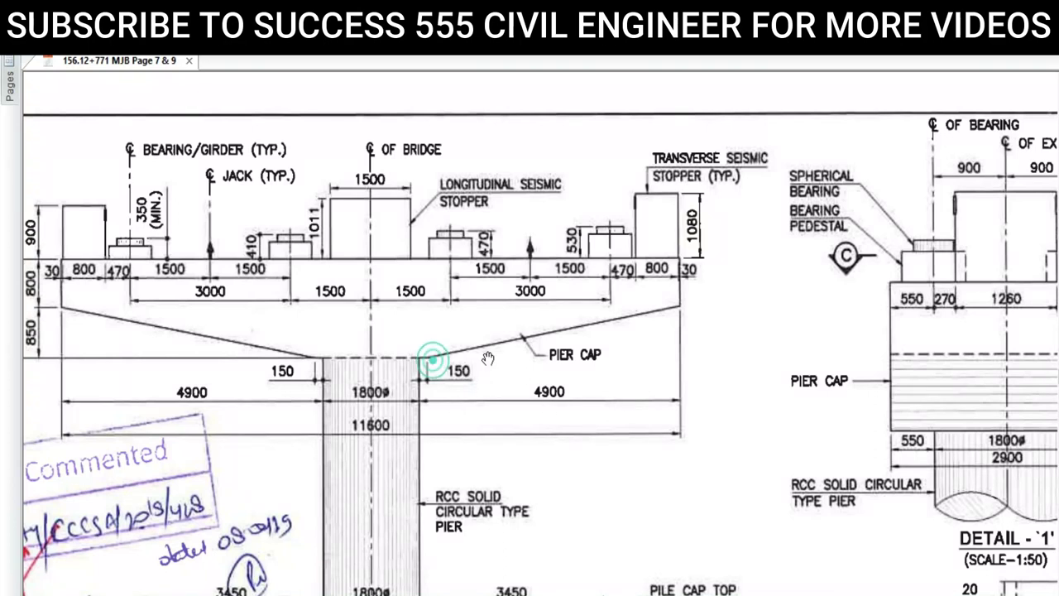
click(672, 413)
click(426, 406)
click(477, 398)
click(430, 381)
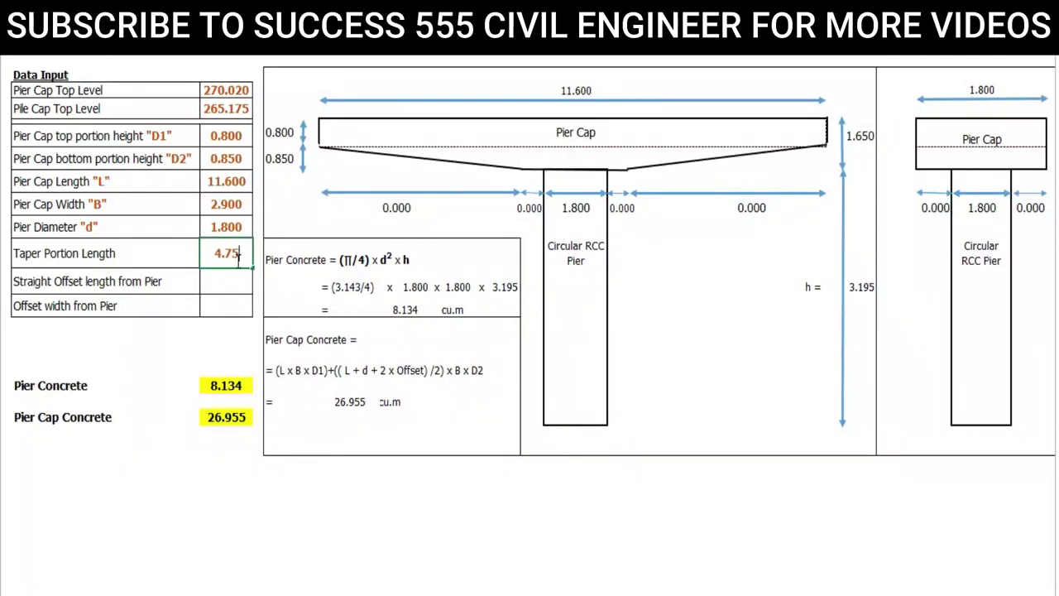
- Commit Taper Portion Length 4.75 and Straight Offset 0.150, raising Pier Cap Concrete to 27.185
key(Return)
double_click(237, 257)
key(Escape)
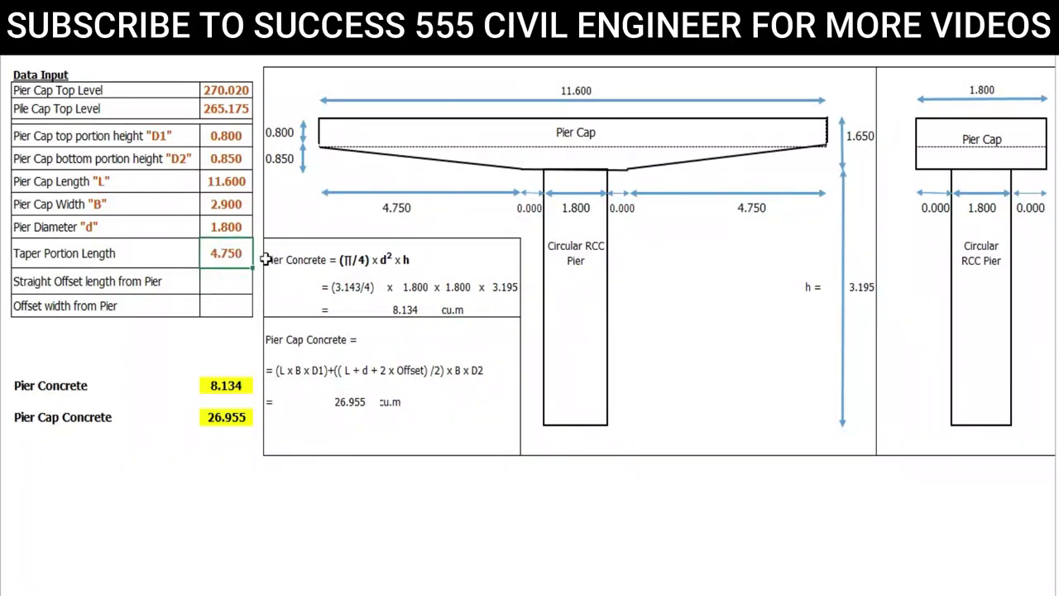
click(237, 281)
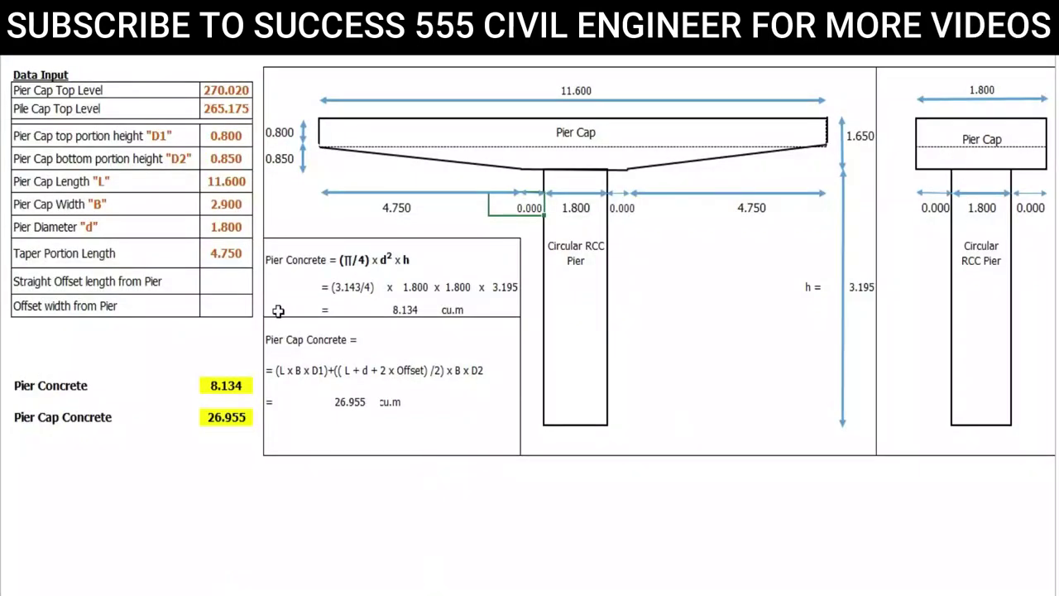
click(226, 281)
click(226, 281)
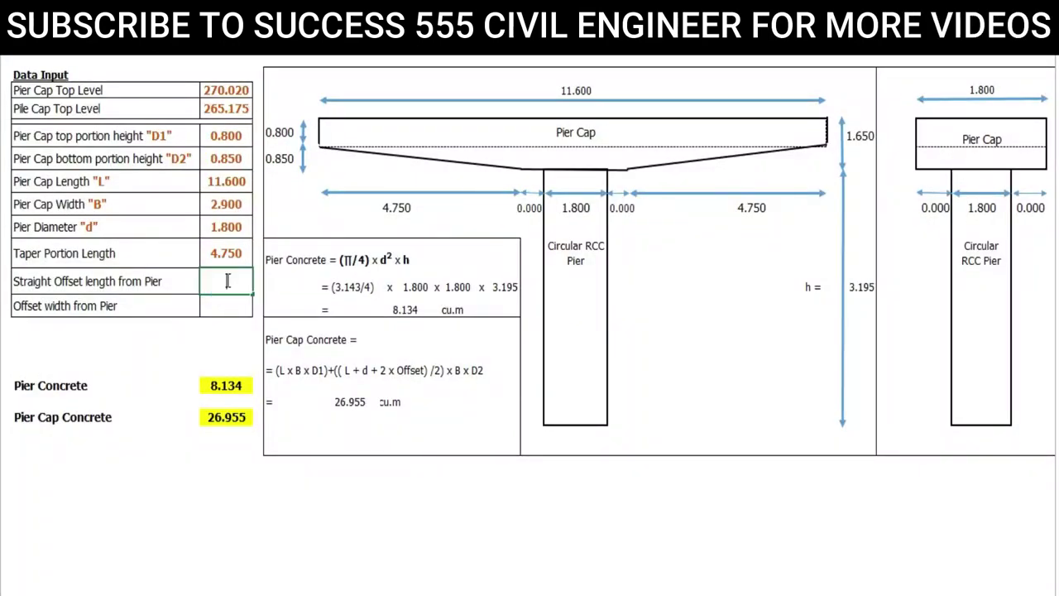
key(Return)
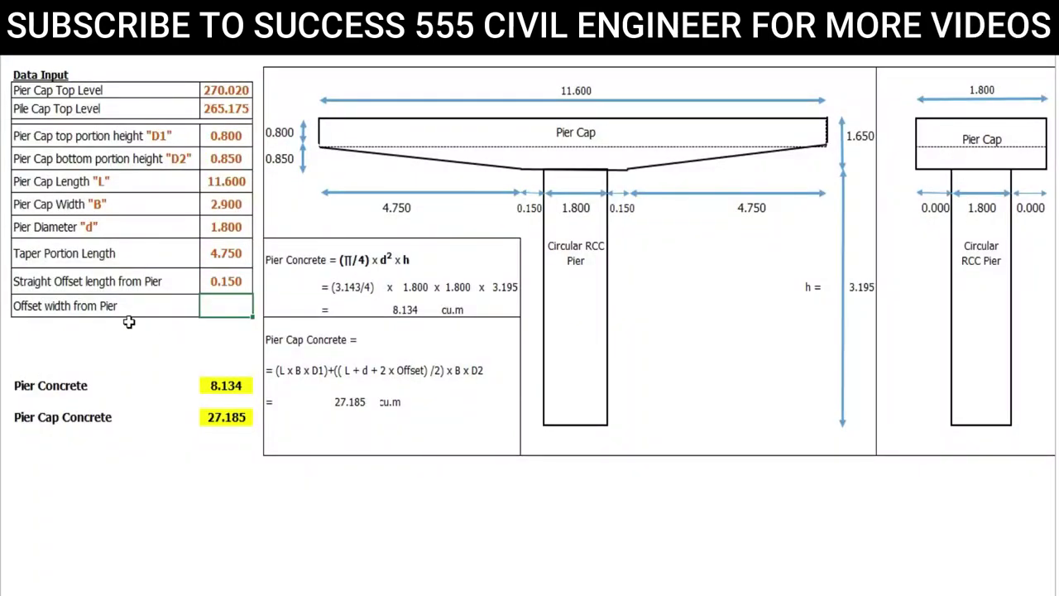
- Pan the PDF to Detail '1' and mark its 550 side offset dimensions
click(215, 305)
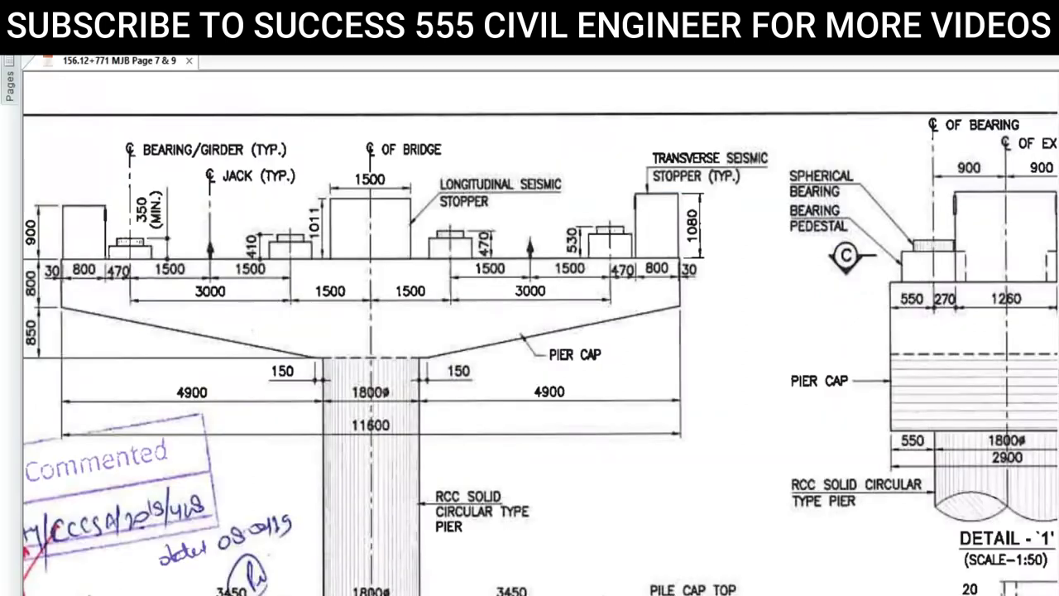
drag(823, 428, 639, 411)
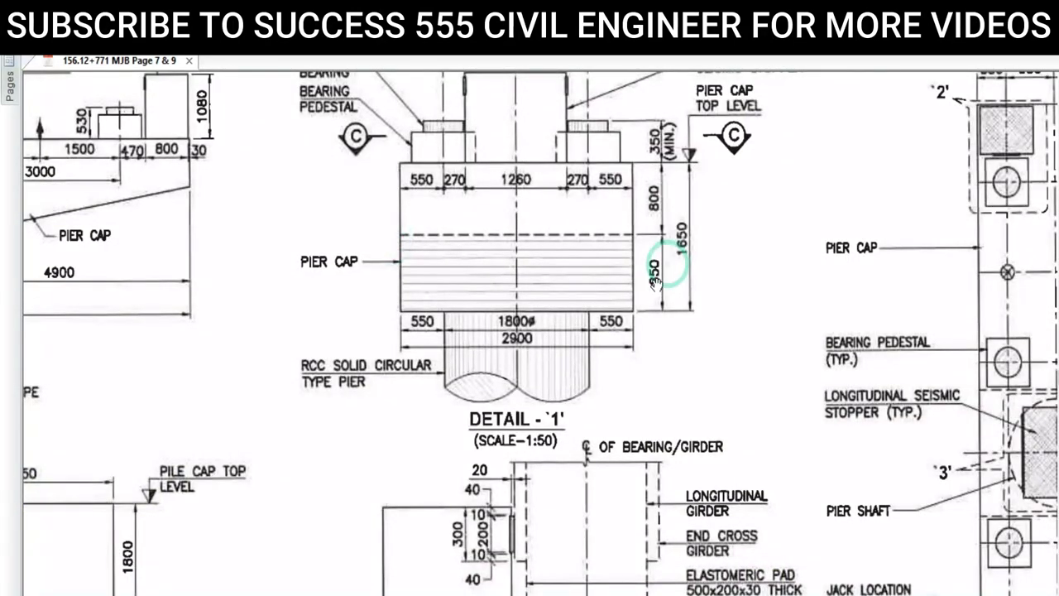
click(599, 330)
text(0.55)
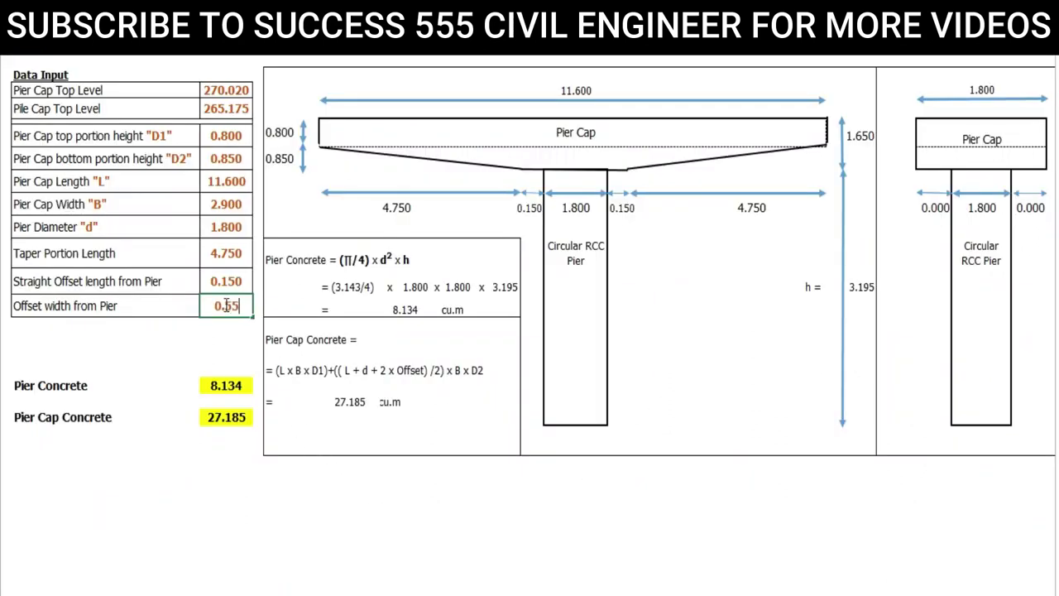
- Confirm Offset width 0.550 and check the input column against the 11.600 length and 2.900 width
key(Return)
click(188, 343)
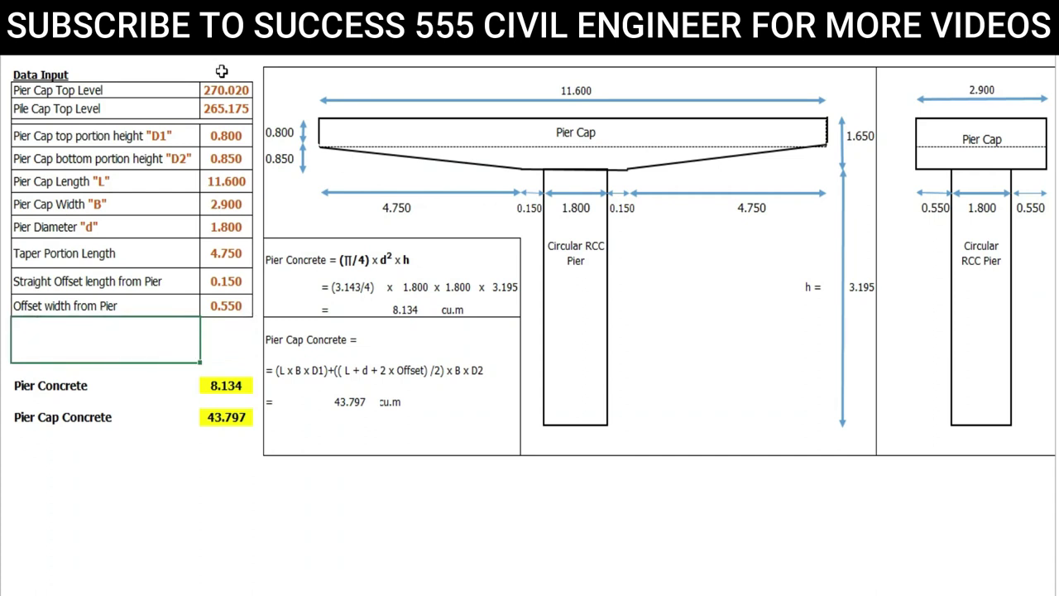
drag(222, 71, 226, 305)
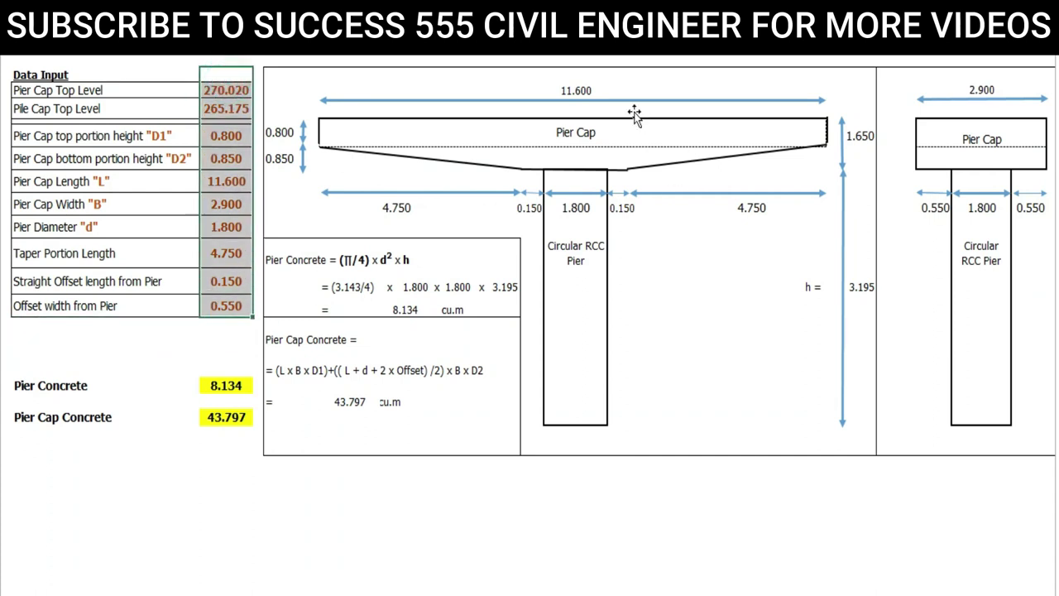
click(579, 83)
click(983, 88)
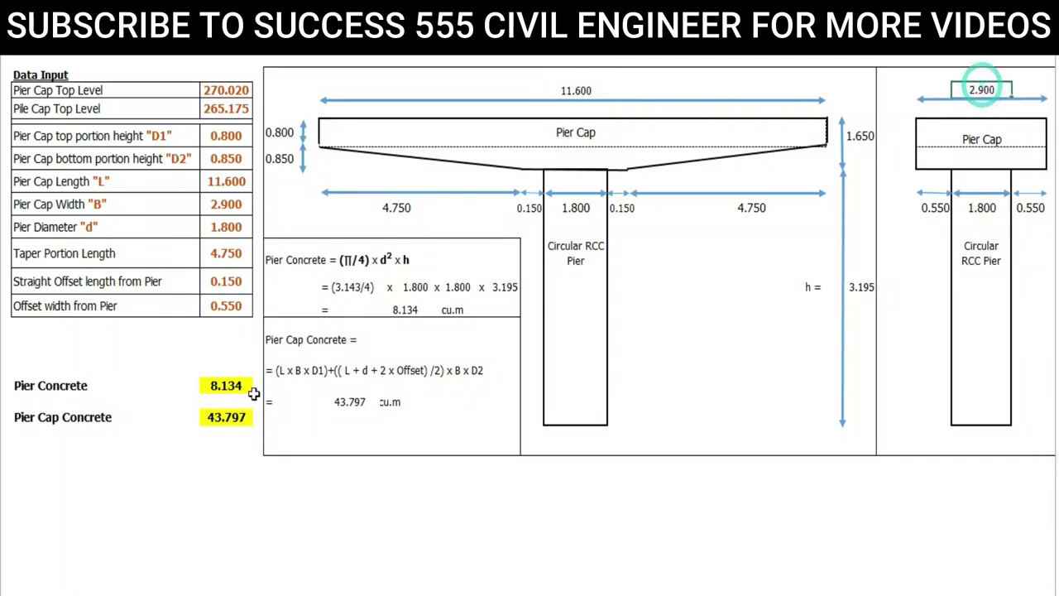
- Highlight the 8.134 and 43.797 cu.m concrete results alongside the full input column
drag(206, 374, 223, 418)
click(219, 433)
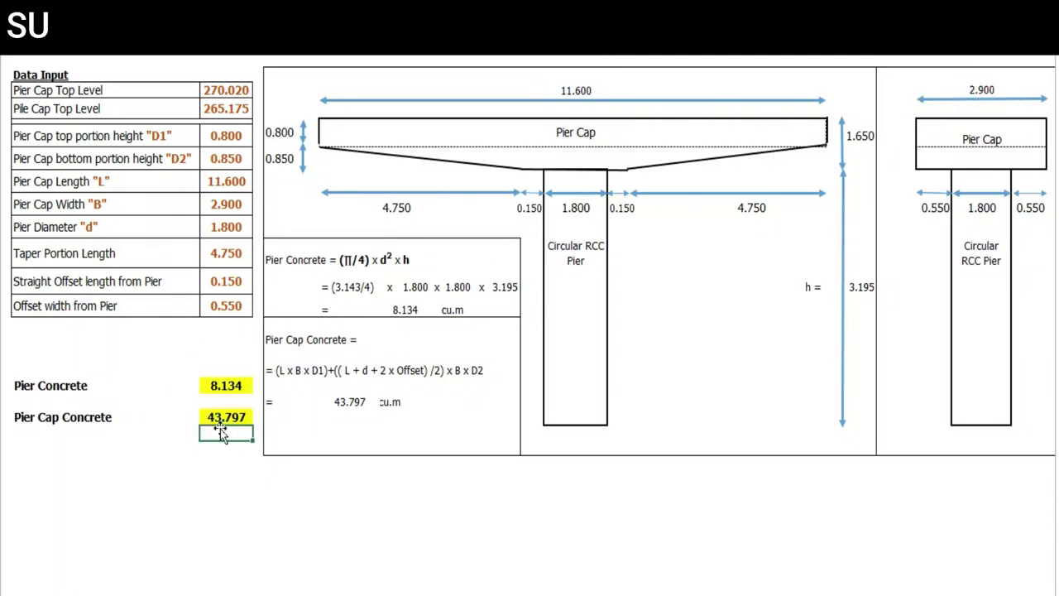
drag(222, 89, 210, 302)
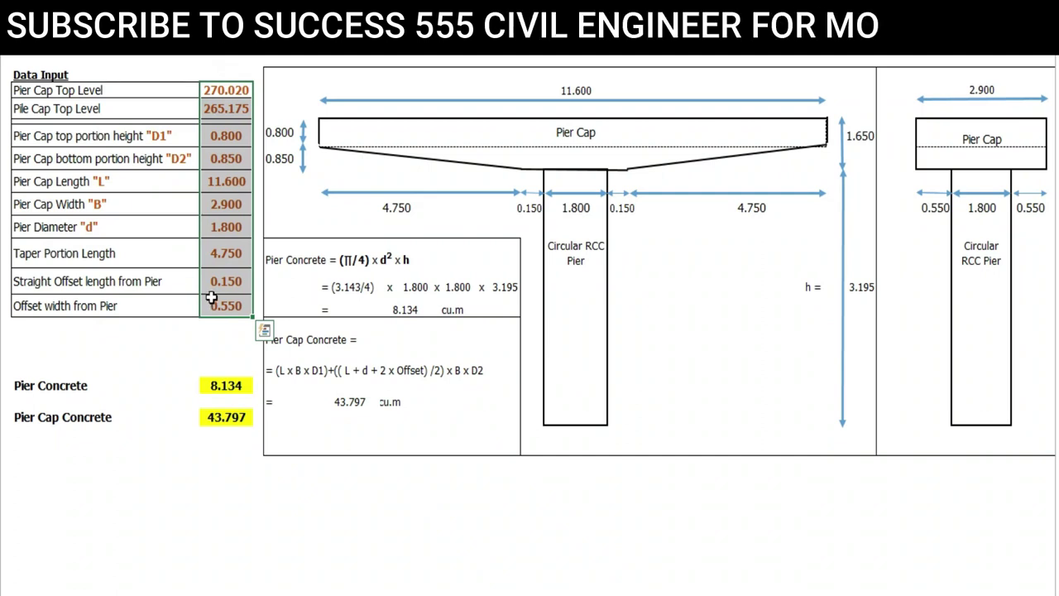
click(227, 384)
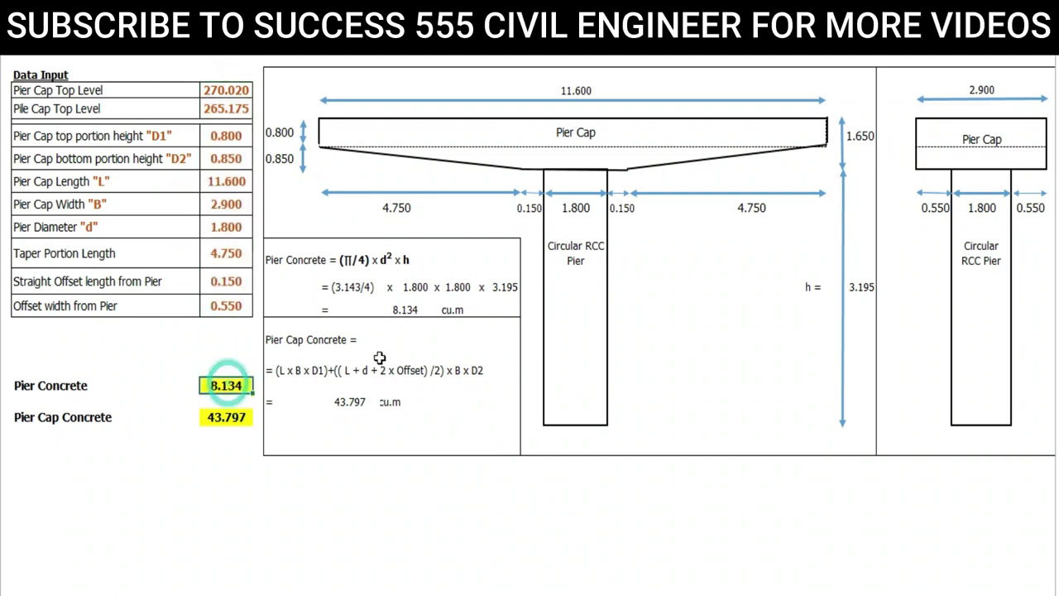
click(480, 252)
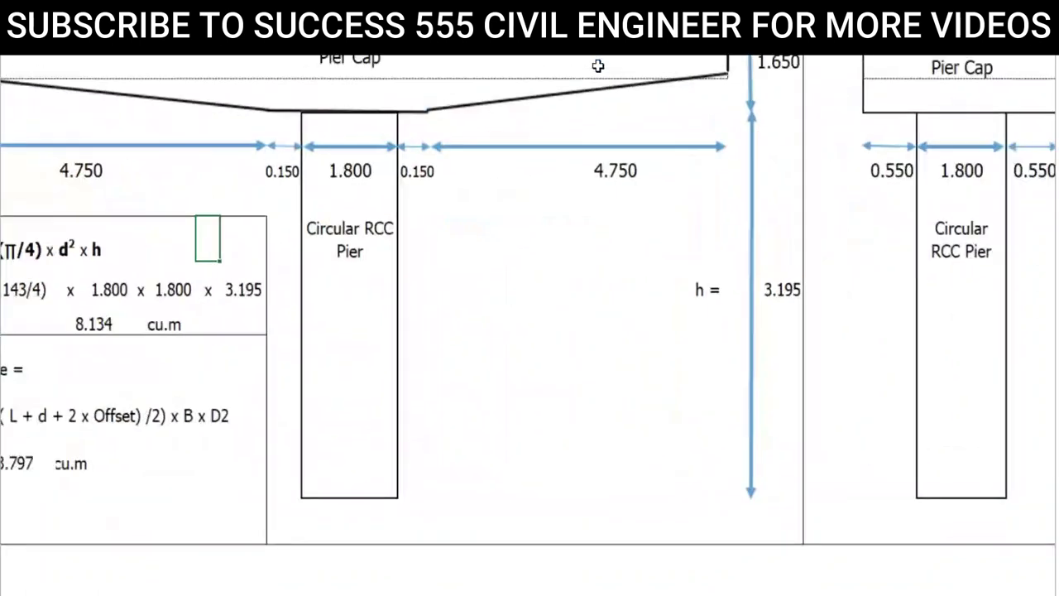
- Review the Pier Concrete formula and its (3.143/4) pi term
drag(685, 280, 766, 307)
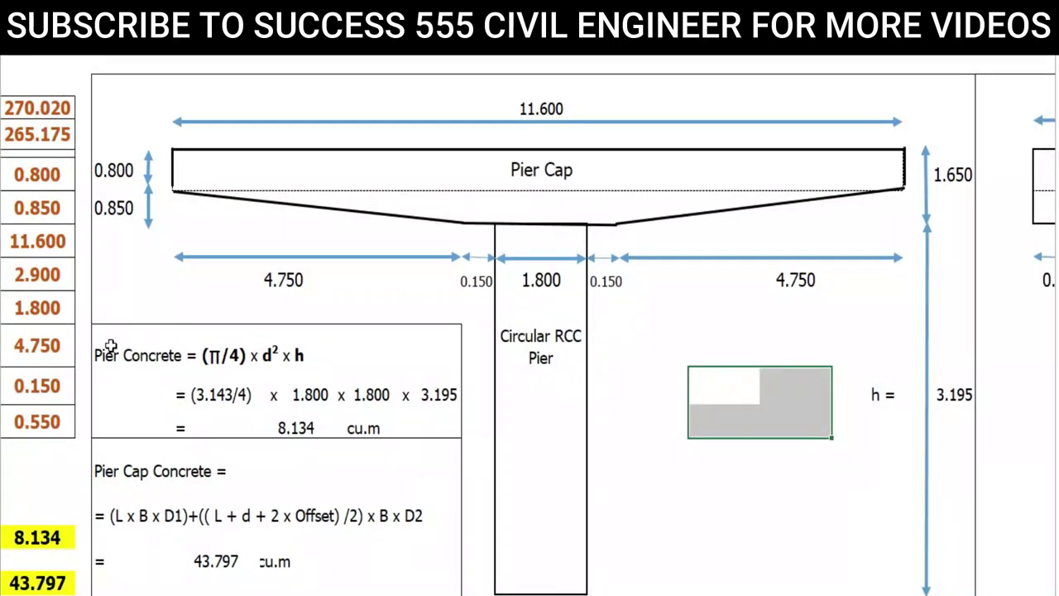
click(110, 355)
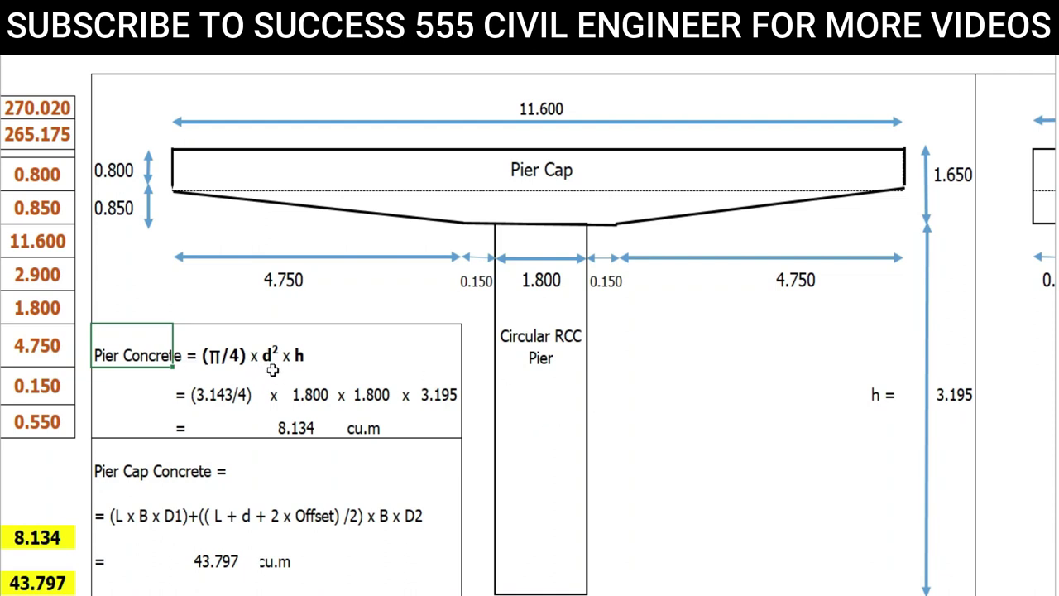
click(212, 397)
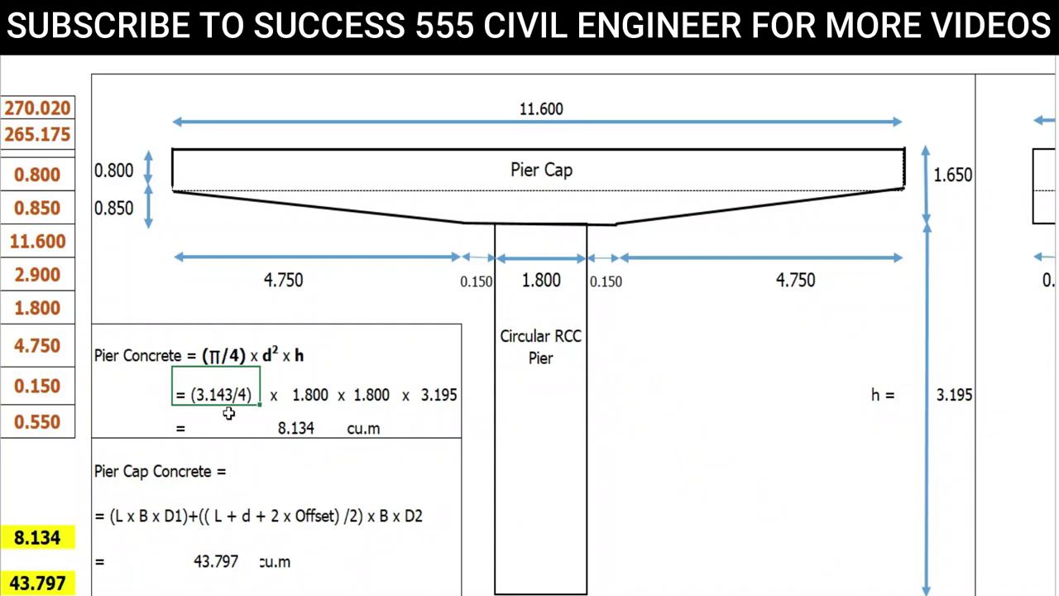
- Calculate =22/7 in an empty cell beside the pier drawing, giving 3.142857
click(640, 452)
text(=)
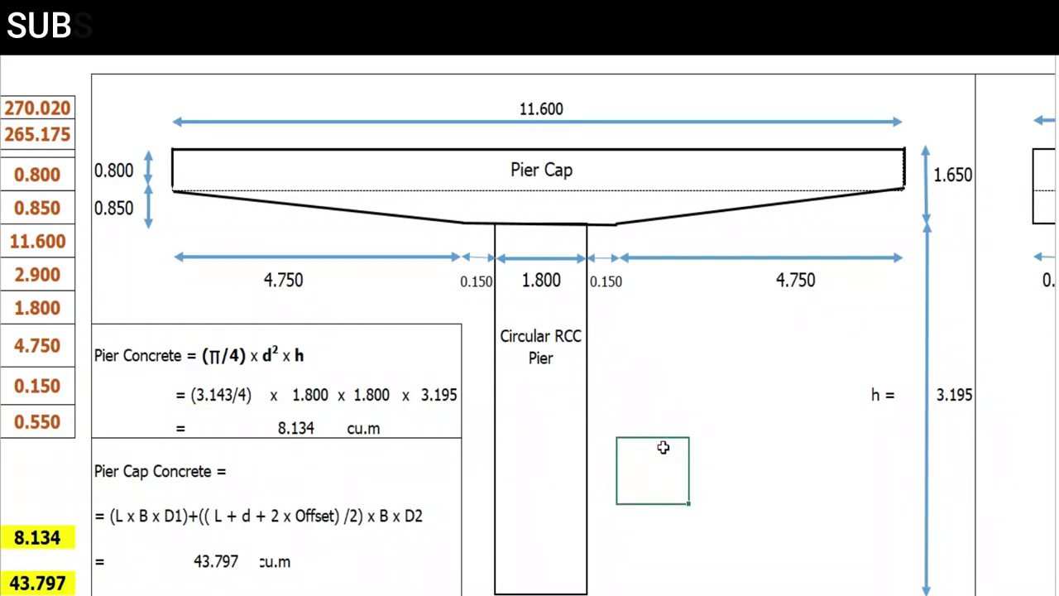
text(22/7)
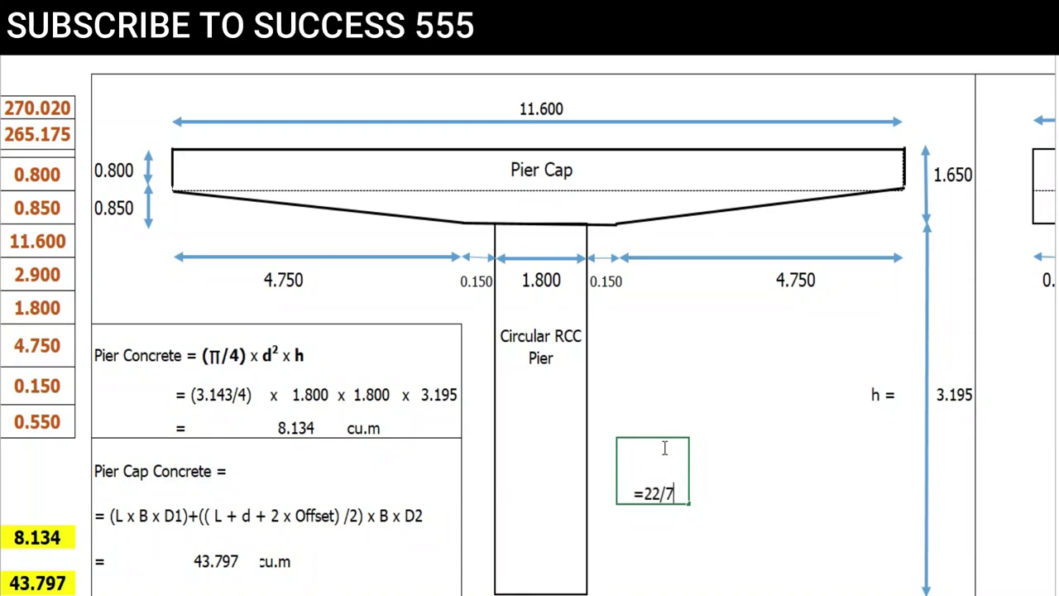
key(Return)
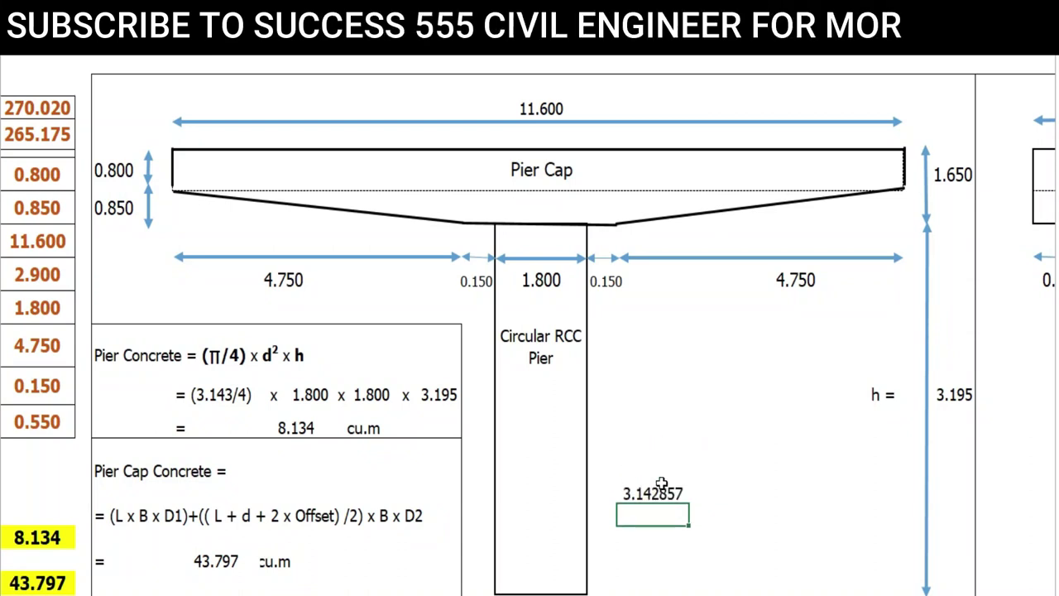
click(653, 493)
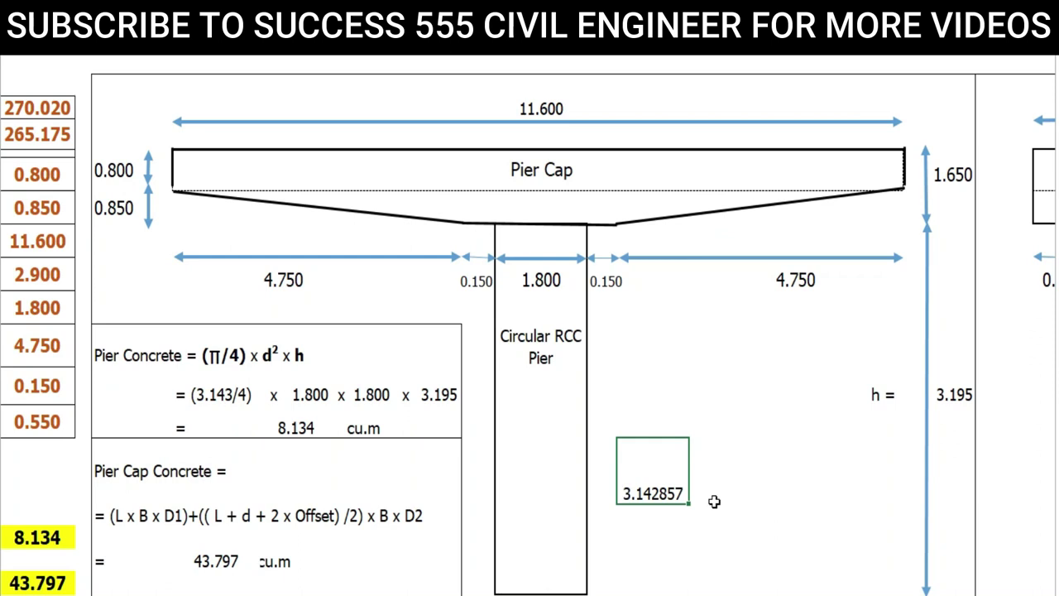
- Clear the 22/7 test value and link the second diameter term to the 1.800 dimension with =N9
key(Delete)
click(272, 359)
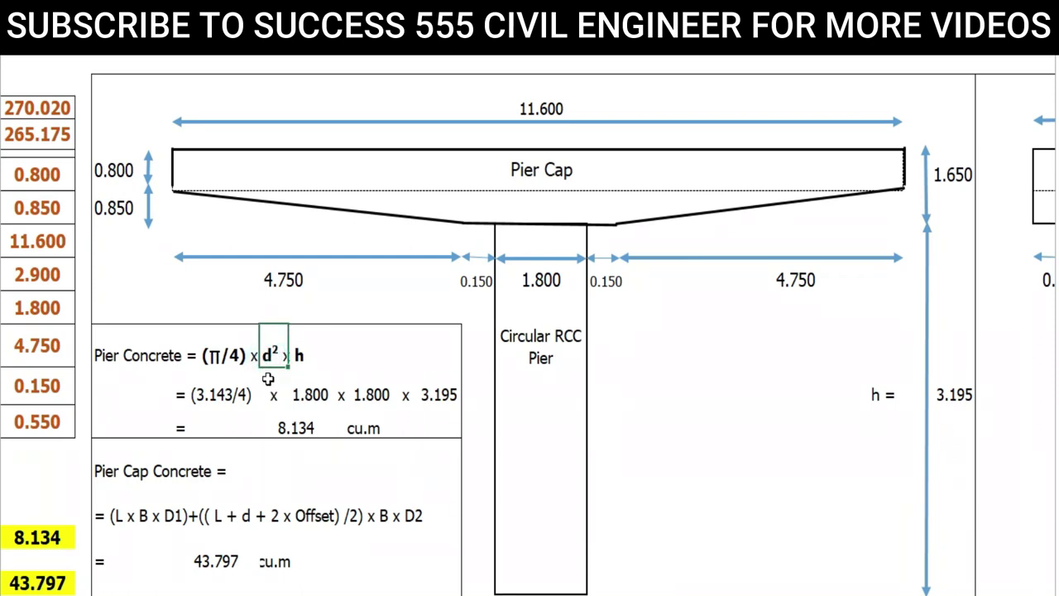
click(561, 283)
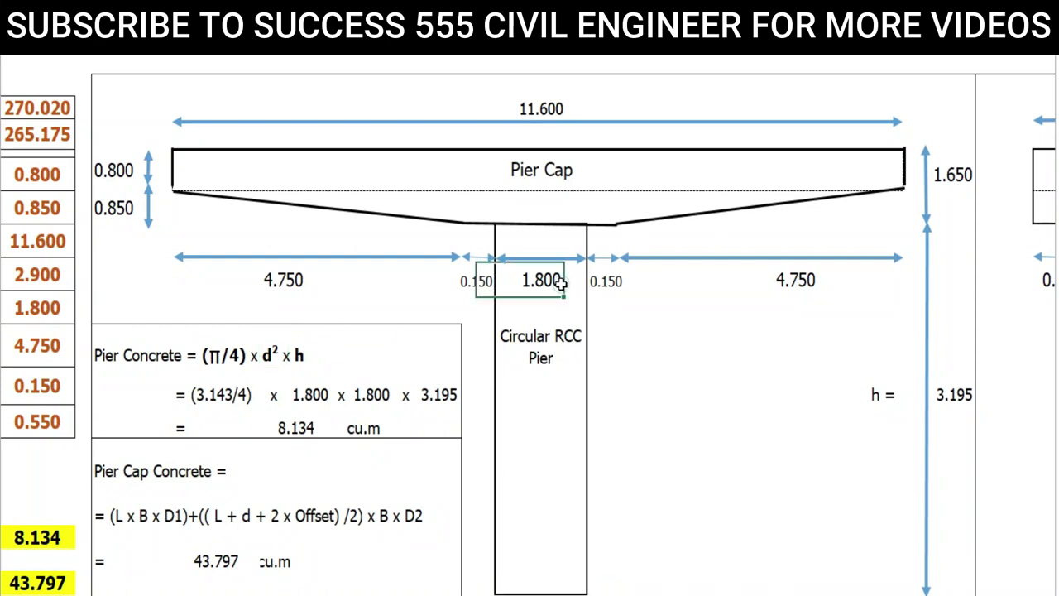
click(362, 396)
text(=N9)
click(313, 394)
double_click(313, 394)
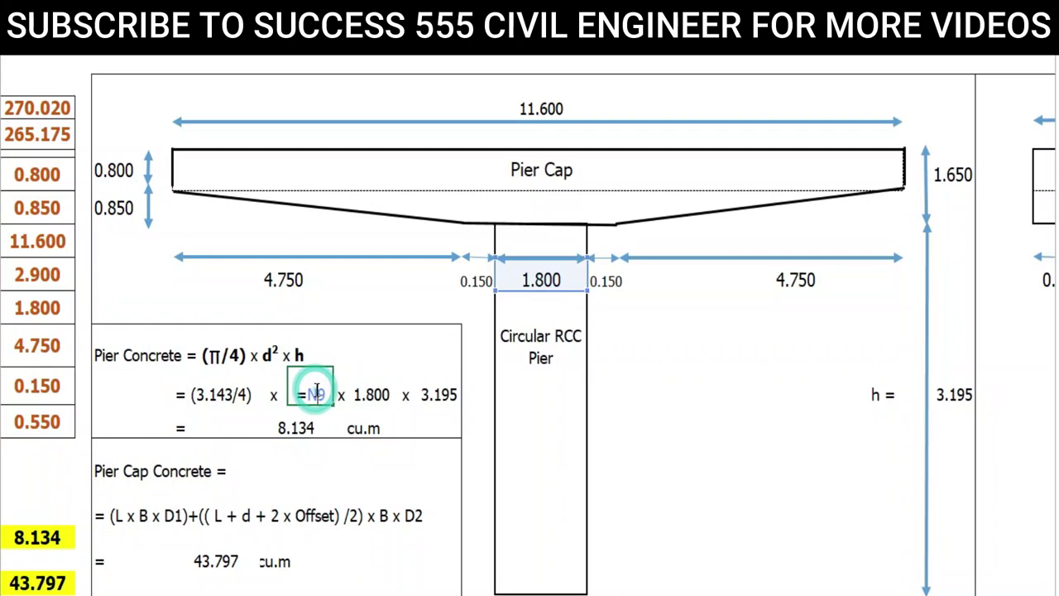
key(Escape)
- Link the 3.195 height term of the pier formula to h with =T12
drag(118, 345, 420, 394)
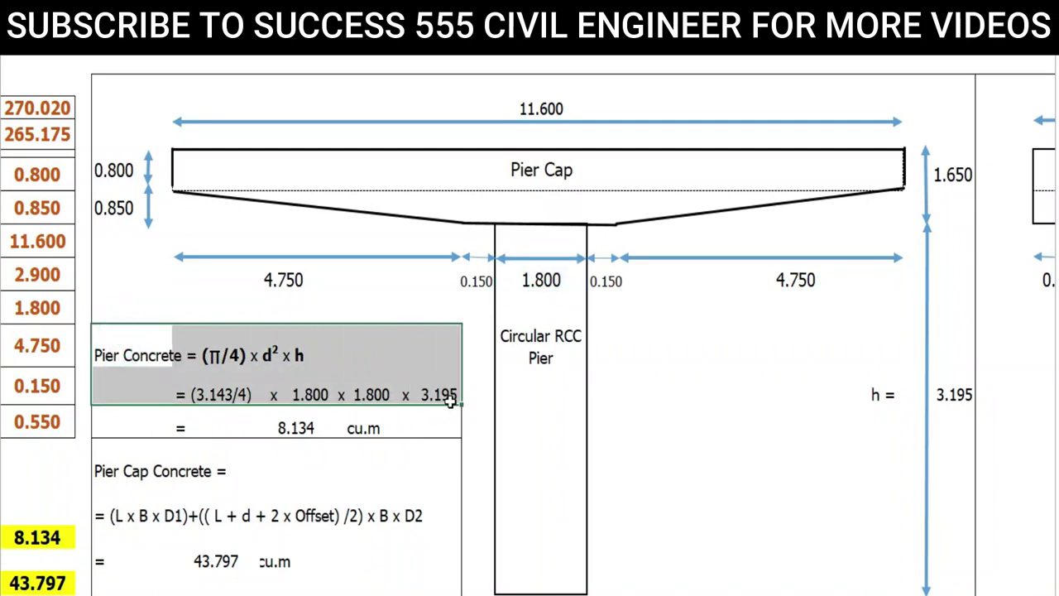
click(728, 394)
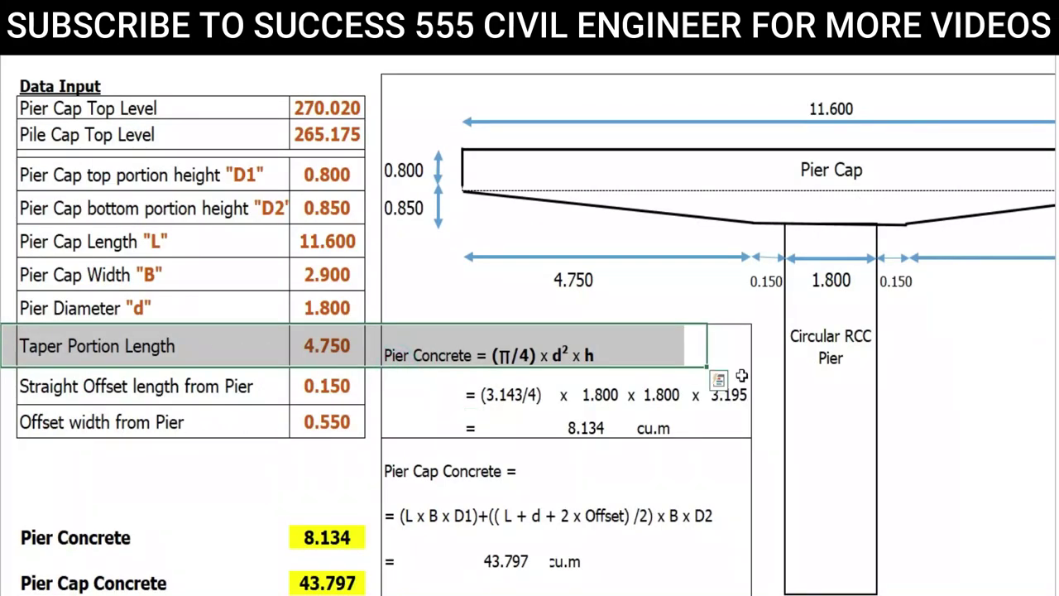
text(=T12)
key(Escape)
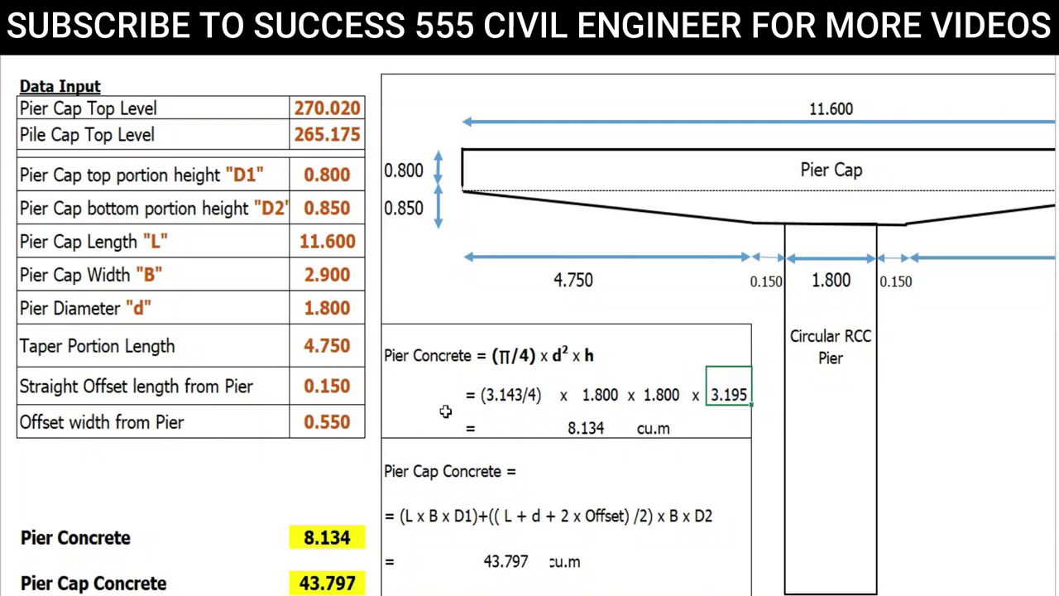
- Inspect h's formula =C3-C4-C6-C7 against the pier cap and pile cap levels
drag(52, 116, 331, 113)
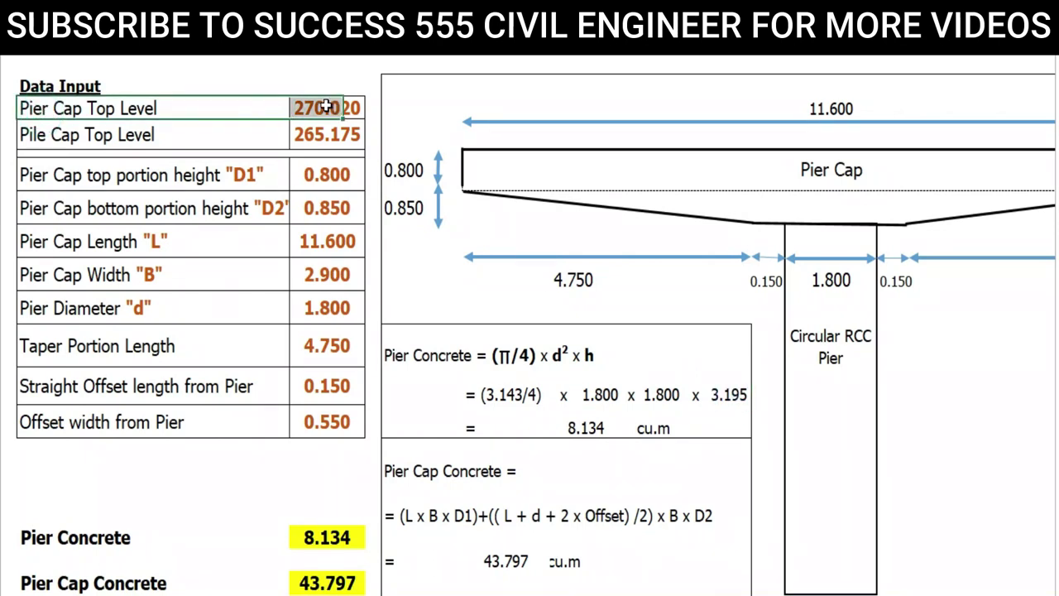
click(327, 135)
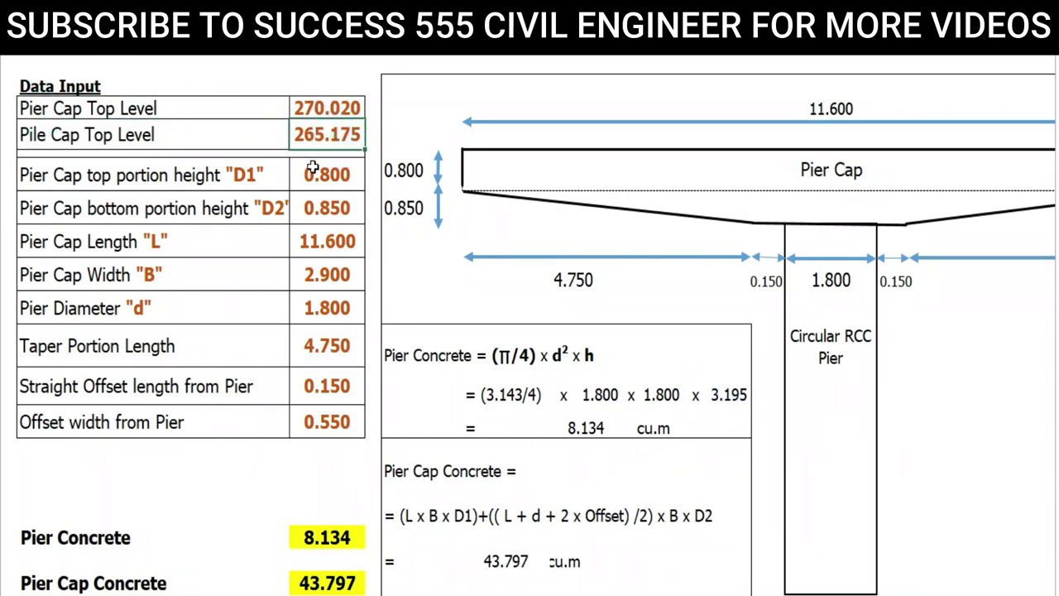
drag(846, 421, 1051, 420)
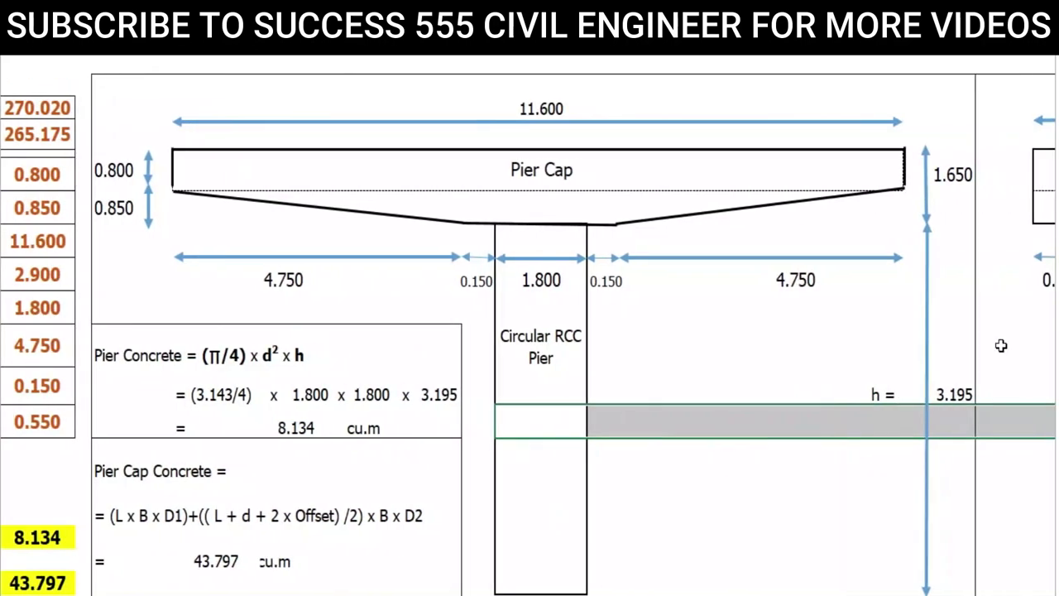
click(882, 150)
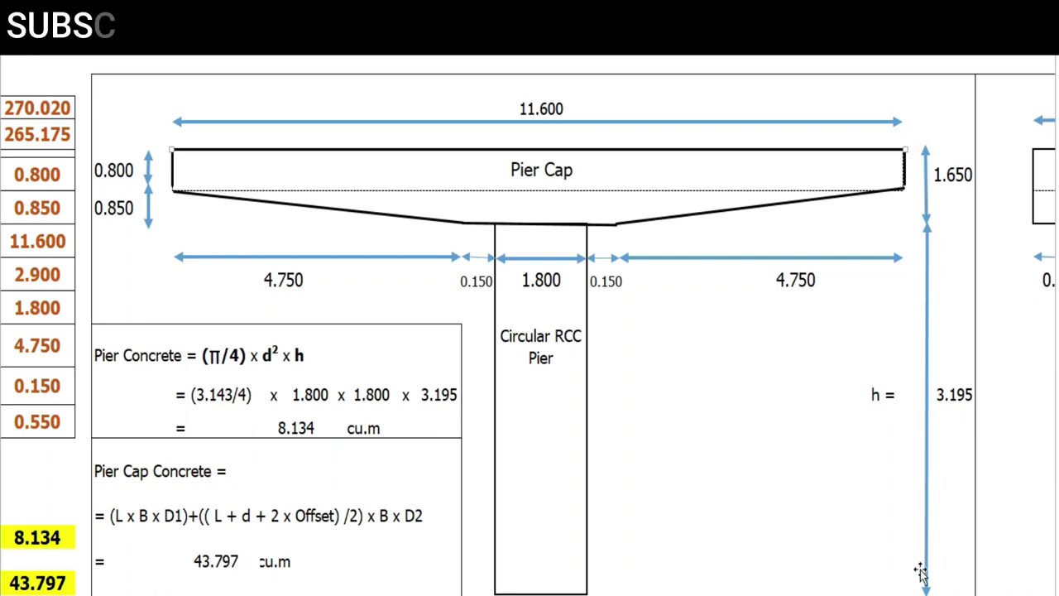
double_click(946, 413)
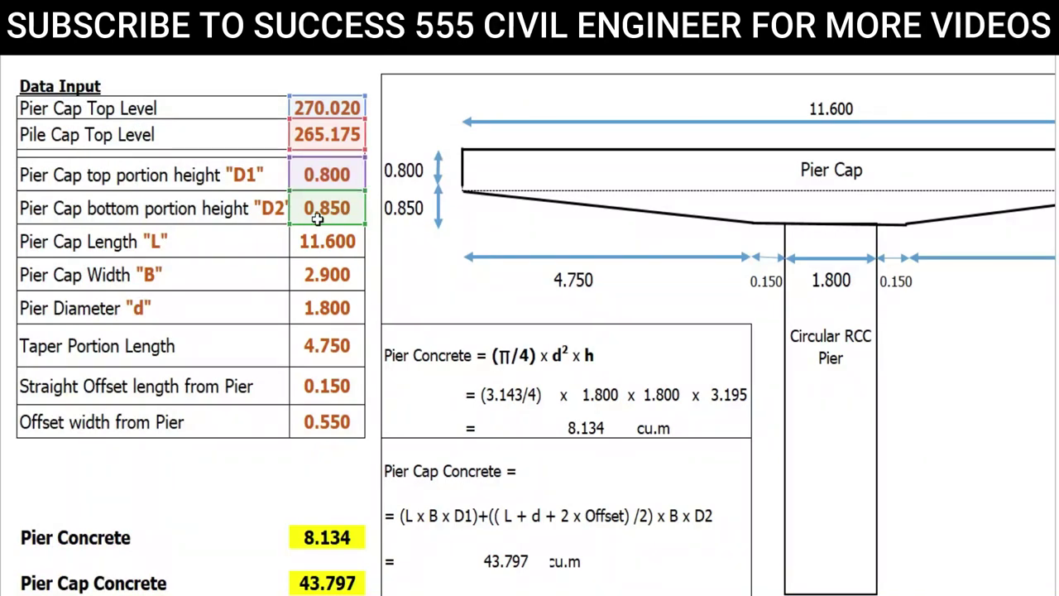
key(Return)
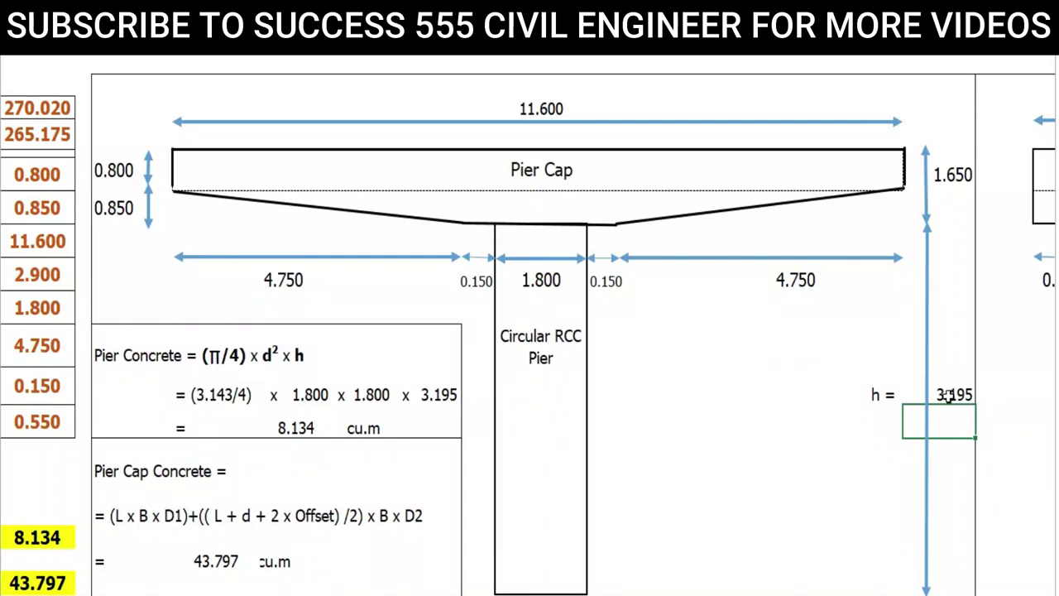
double_click(949, 395)
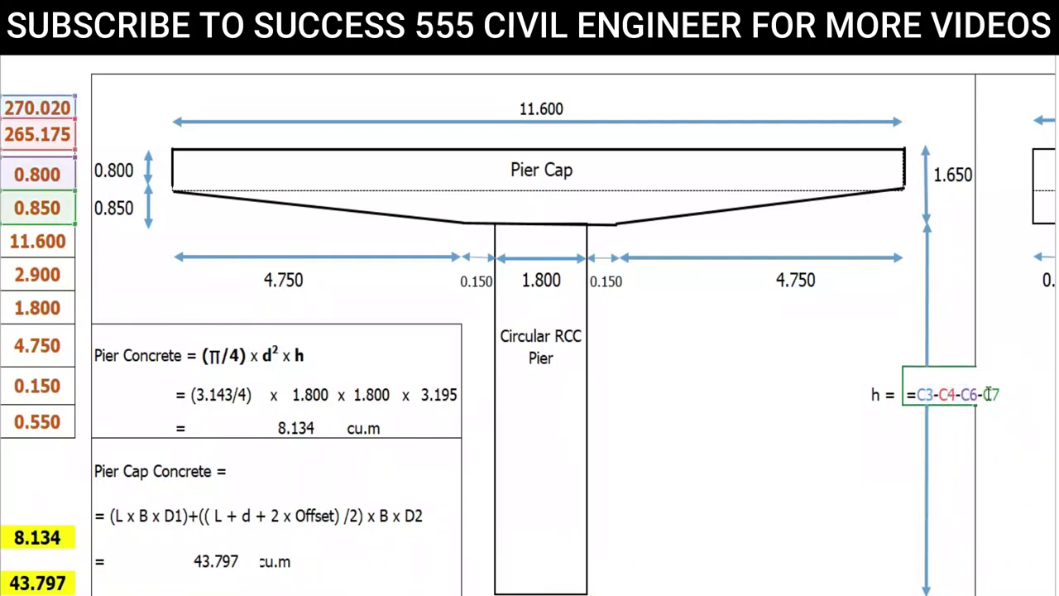
key(Escape)
double_click(949, 395)
key(Escape)
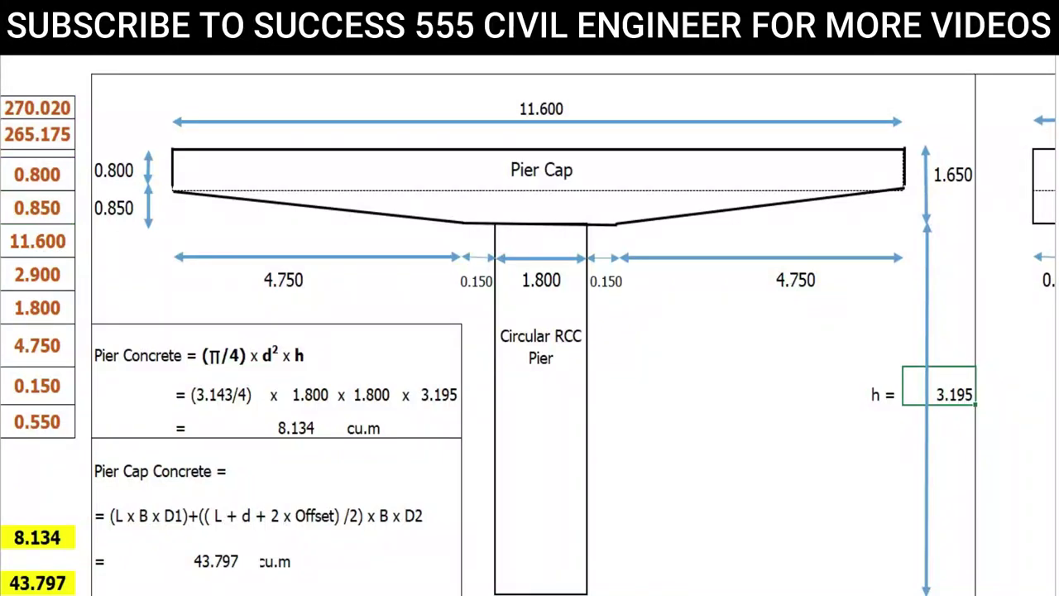
double_click(430, 395)
key(Escape)
double_click(304, 426)
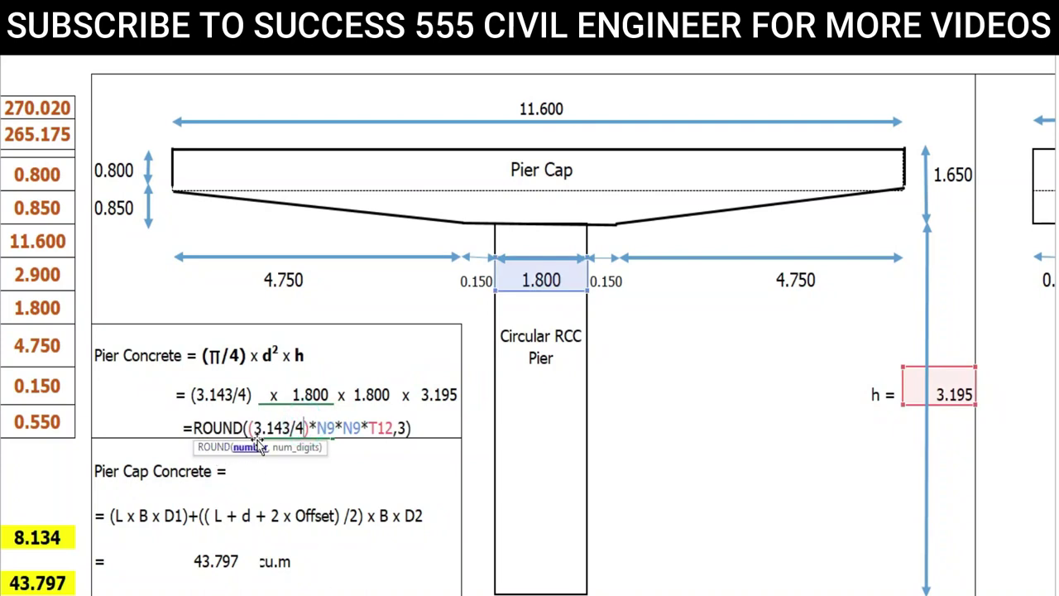
key(Escape)
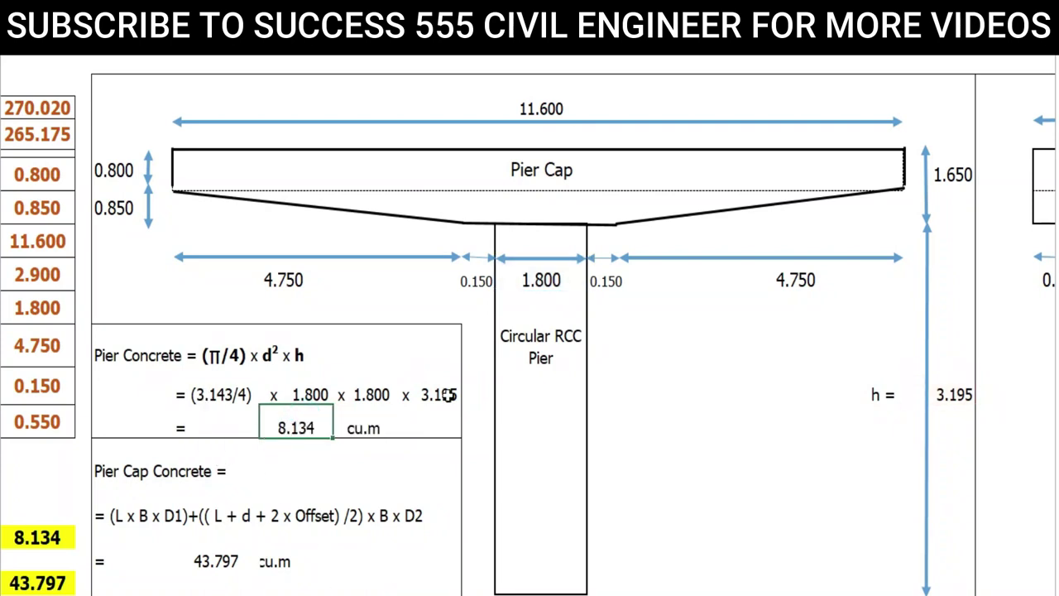
double_click(304, 428)
key(Escape)
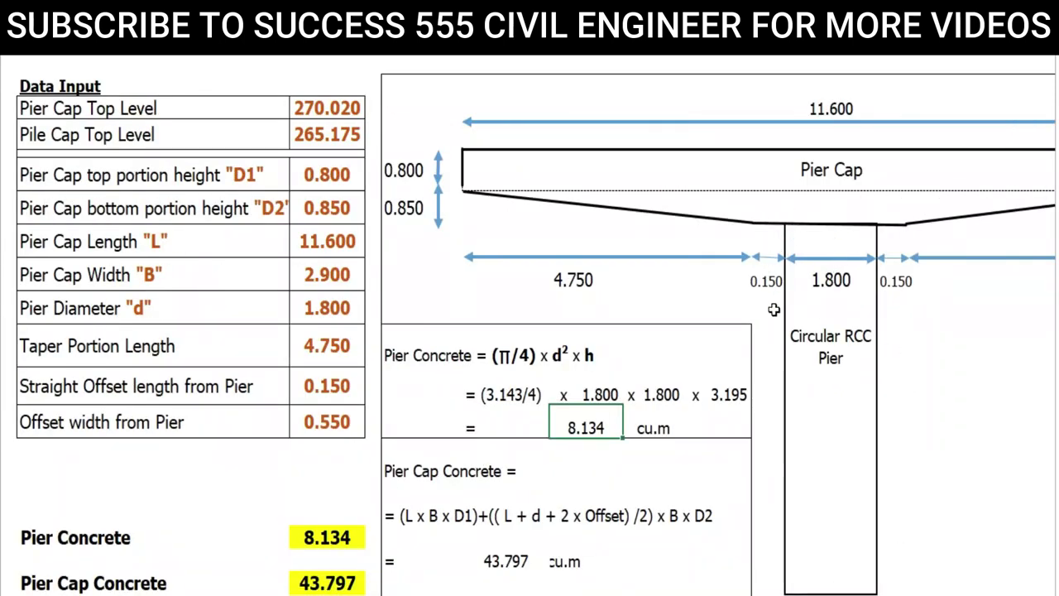
click(629, 422)
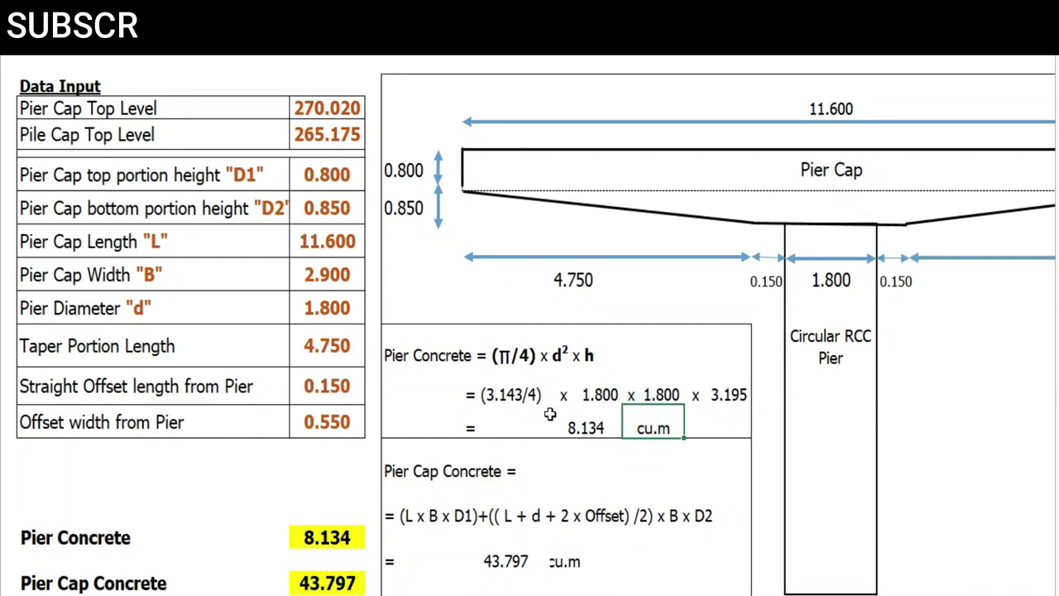
scroll(778, 476, down, 1)
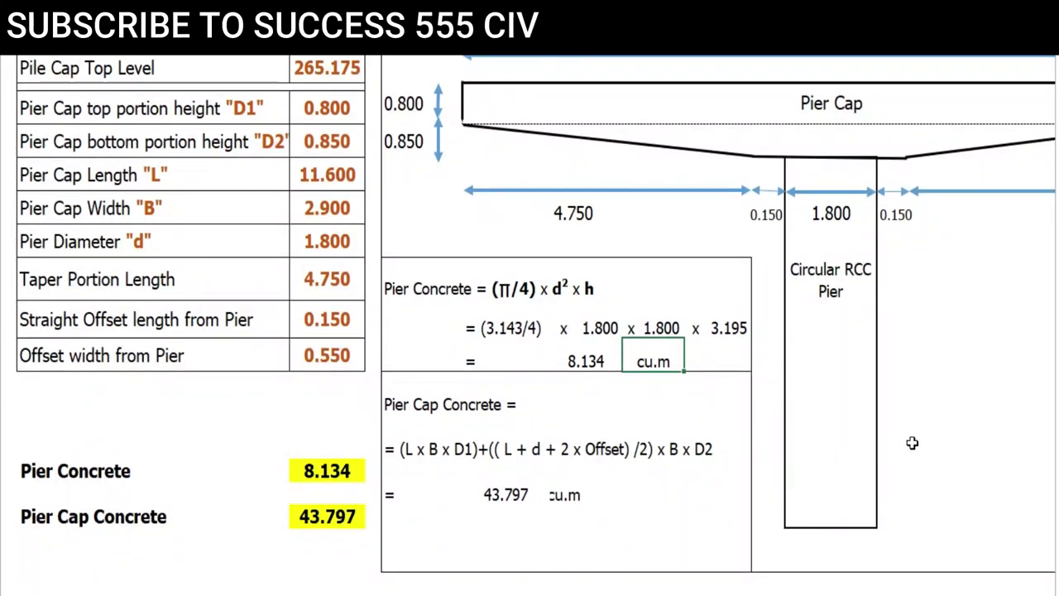
drag(943, 448, 1020, 448)
scroll(960, 558, up, 1)
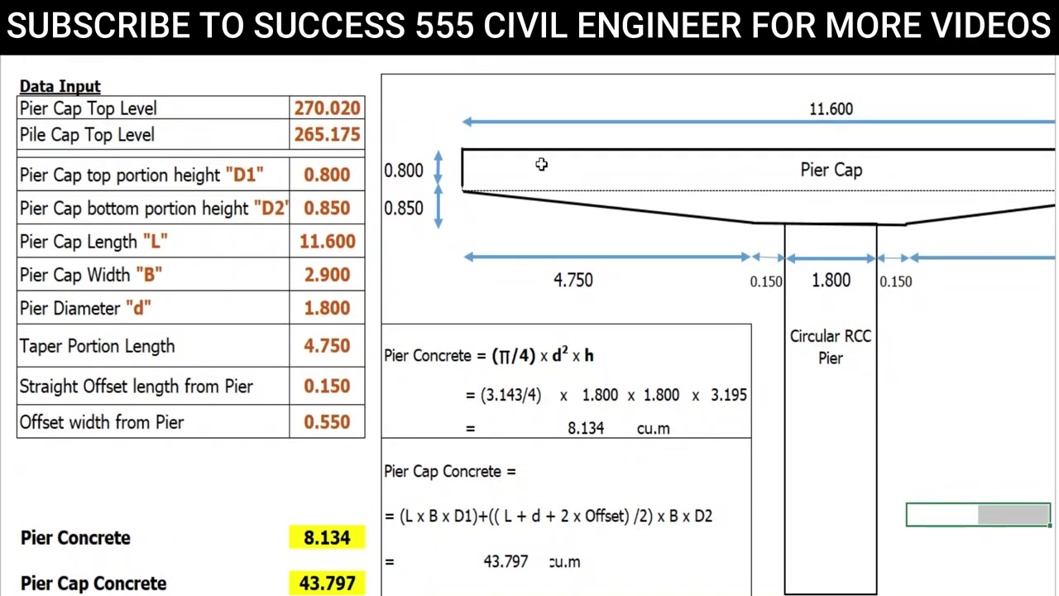
drag(541, 164, 797, 160)
click(619, 170)
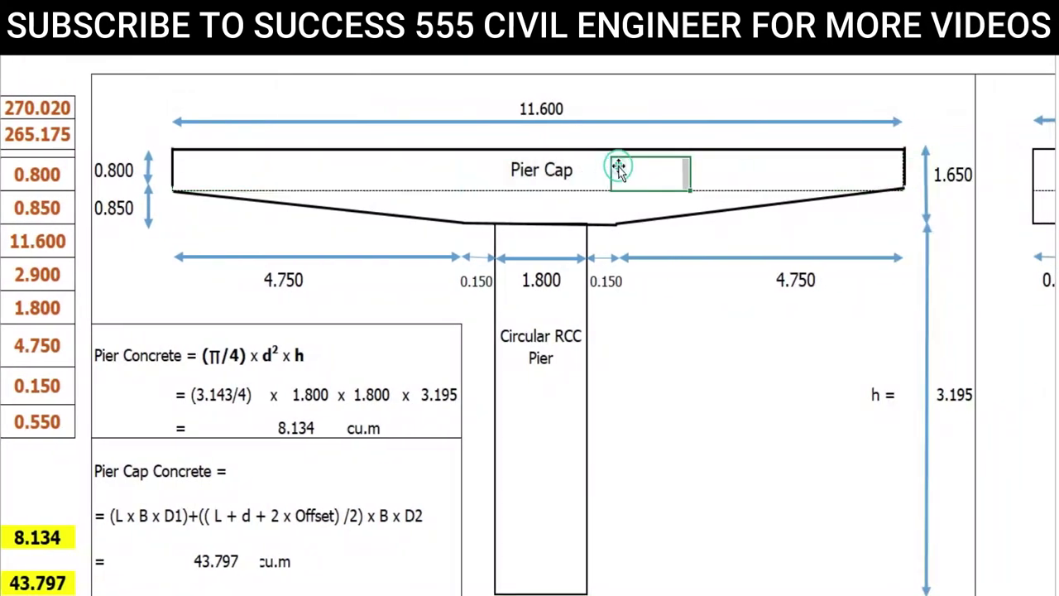
drag(619, 170, 570, 206)
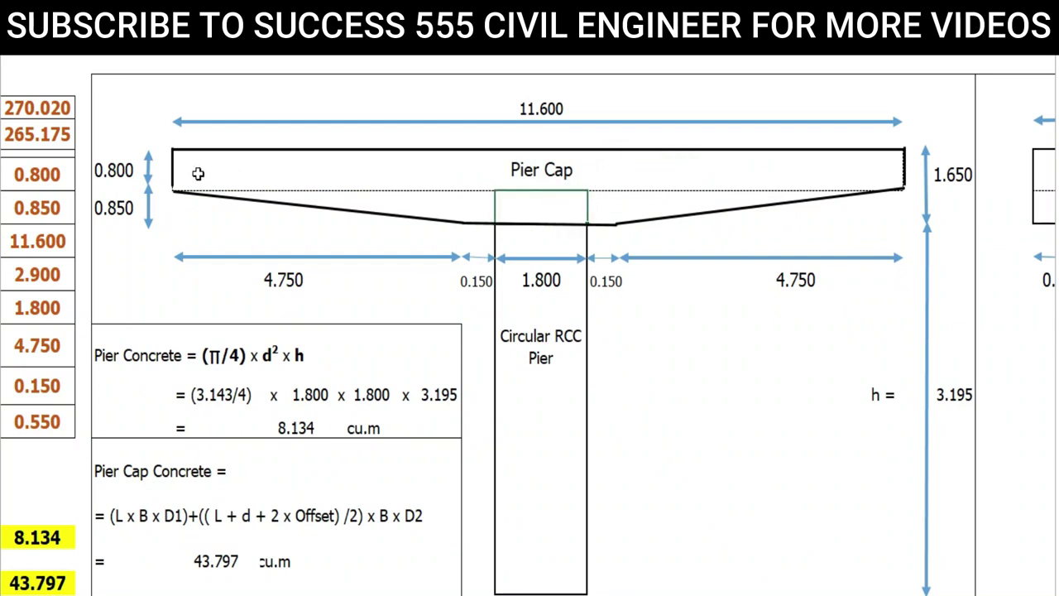
drag(181, 167, 898, 156)
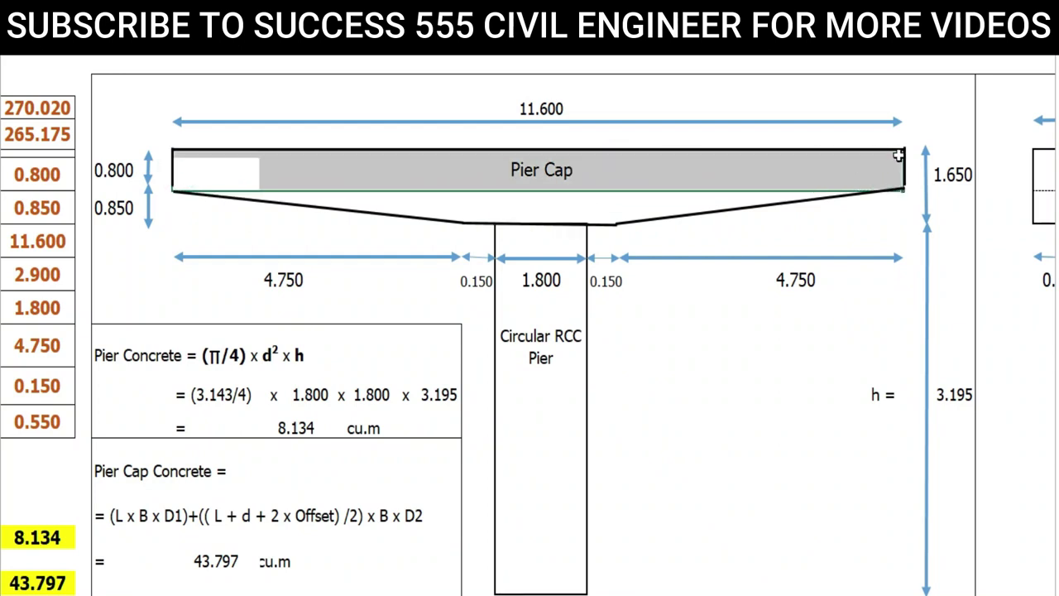
click(736, 372)
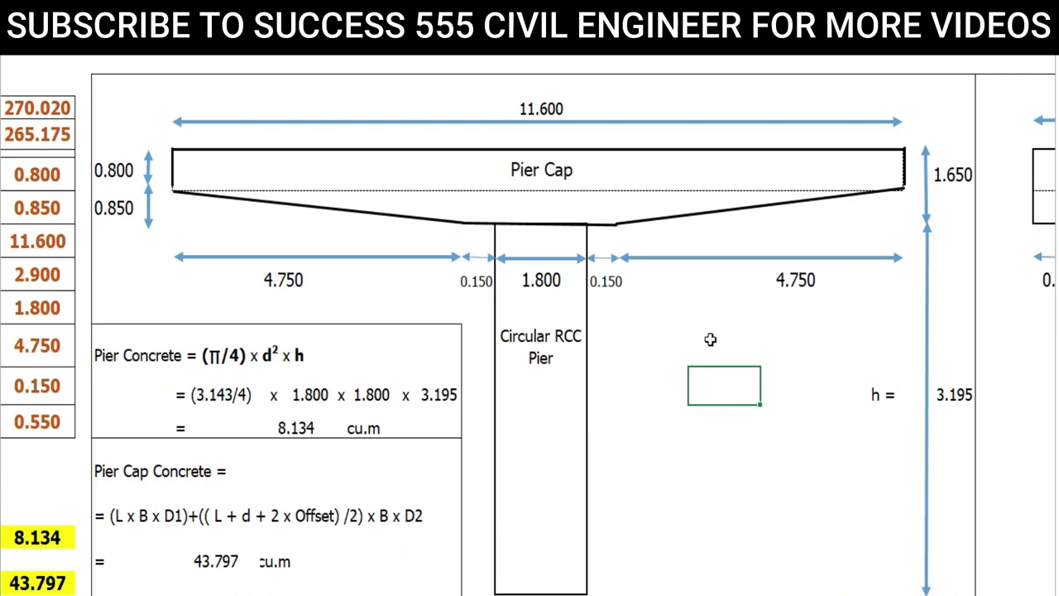
click(119, 534)
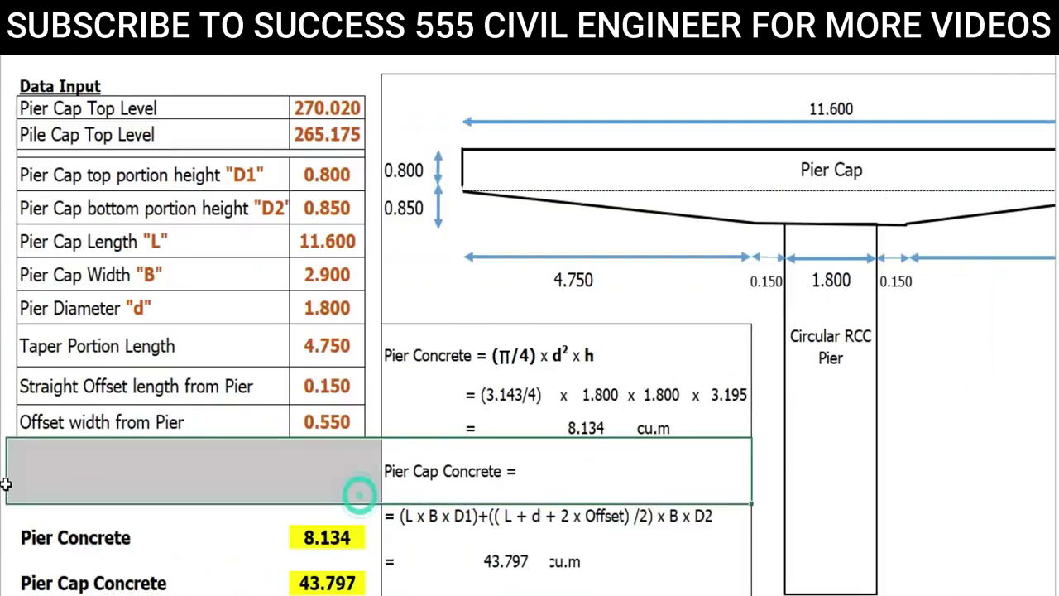
click(191, 166)
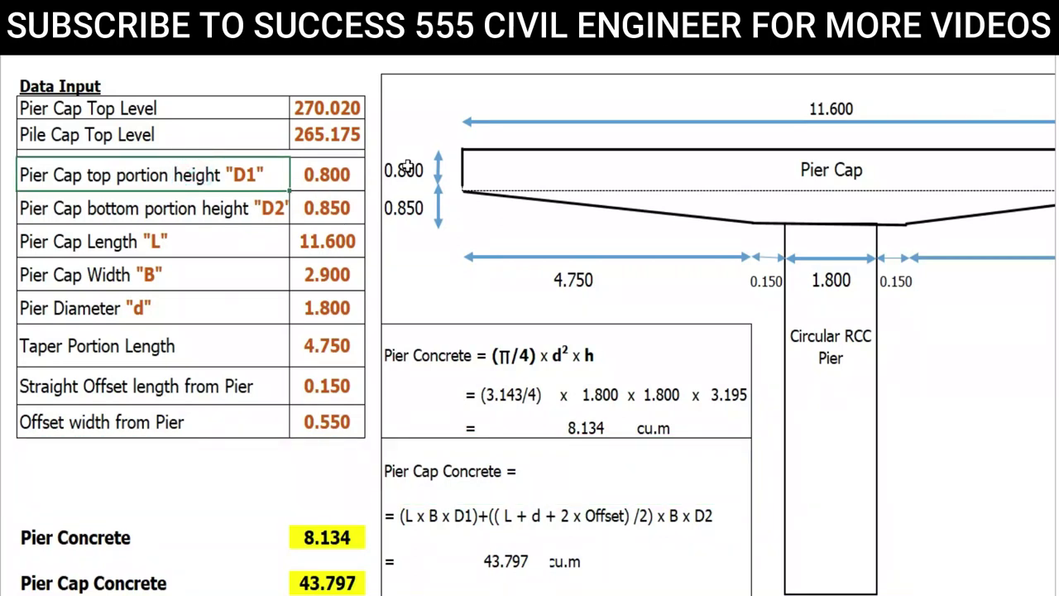
scroll(596, 385, down, 1)
scroll(596, 385, down, 1)
click(458, 374)
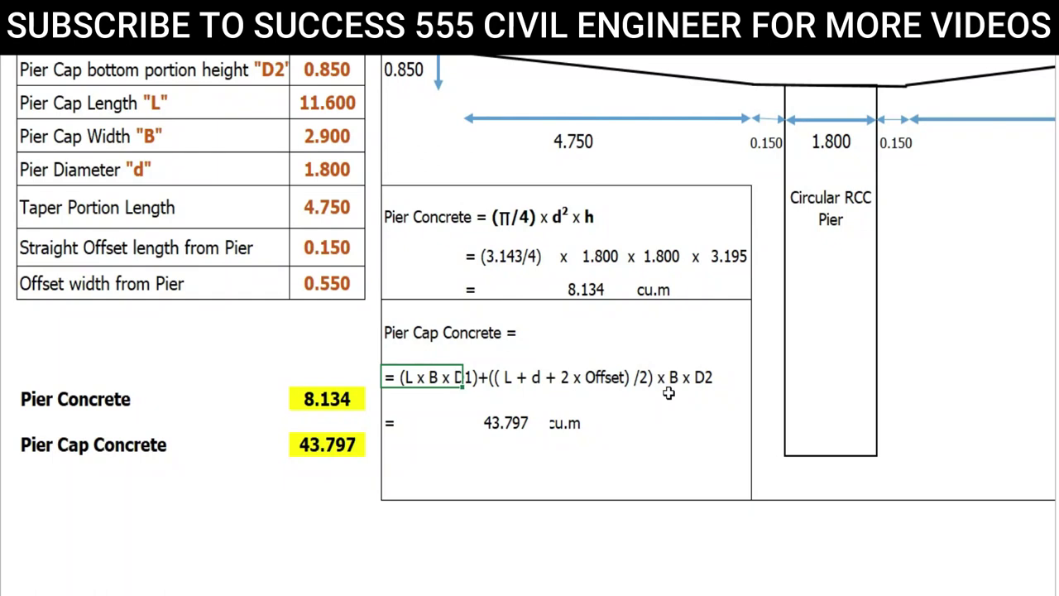
click(426, 395)
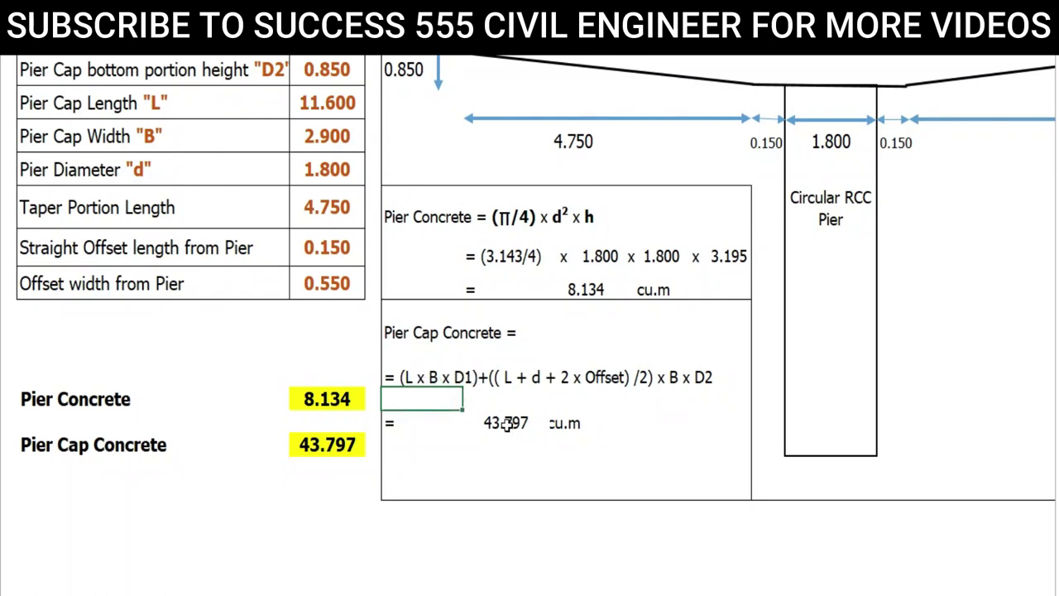
scroll(506, 423, up, 1)
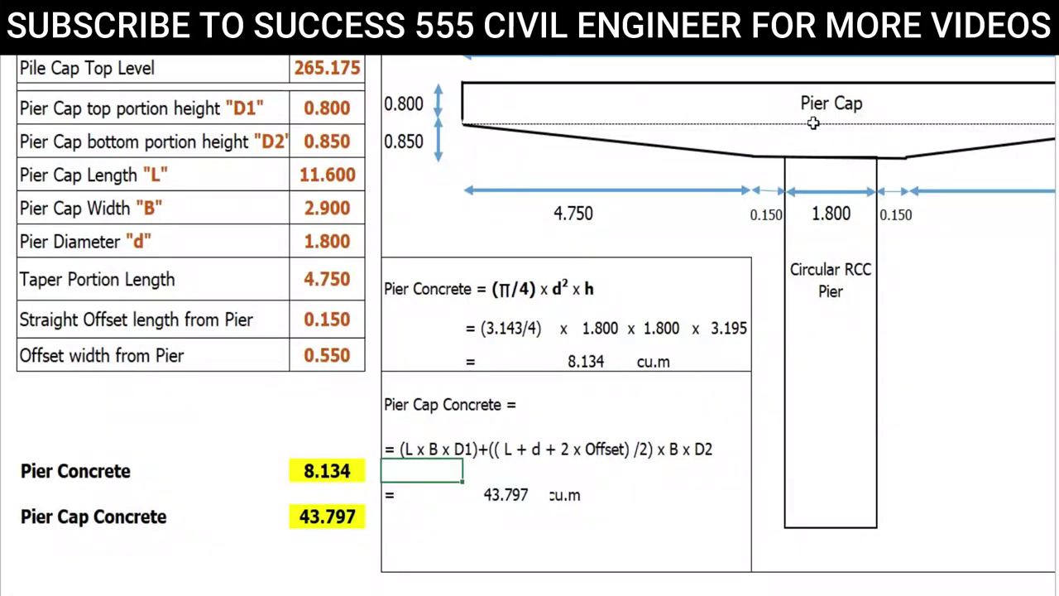
drag(851, 301, 965, 307)
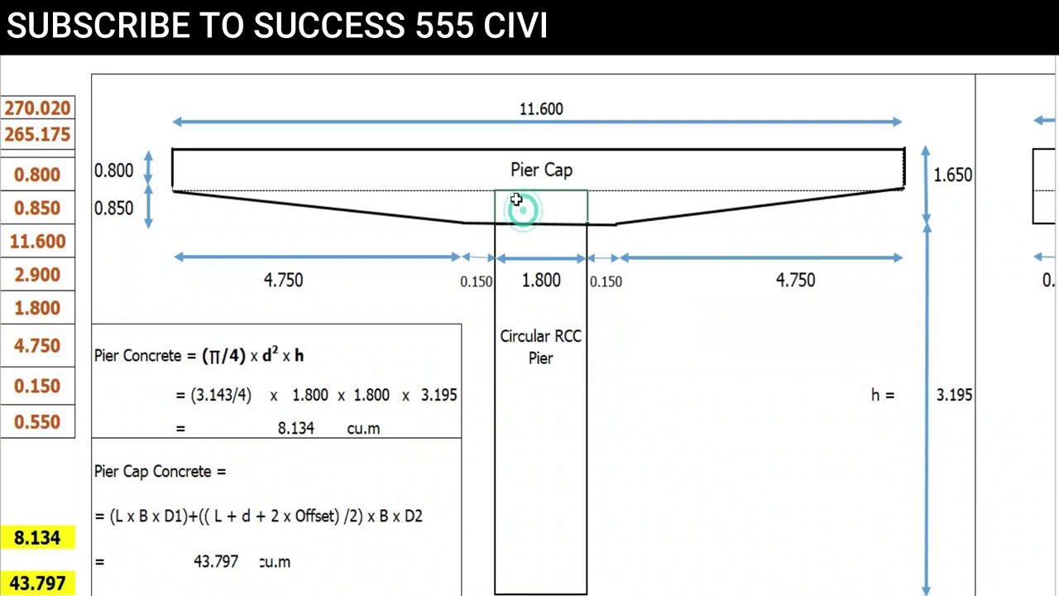
click(521, 208)
click(468, 187)
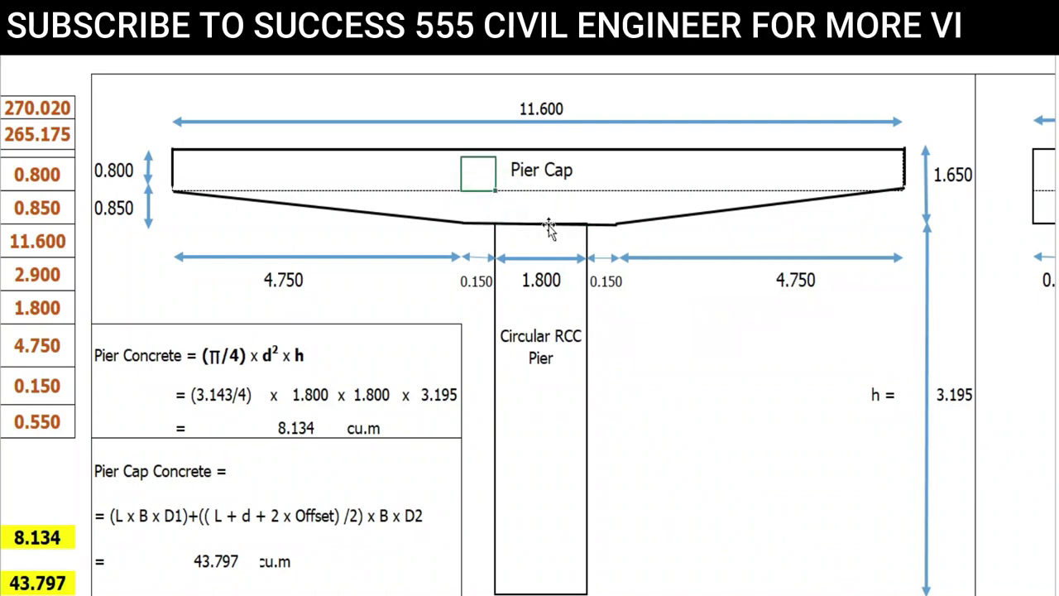
click(591, 182)
click(587, 207)
click(533, 192)
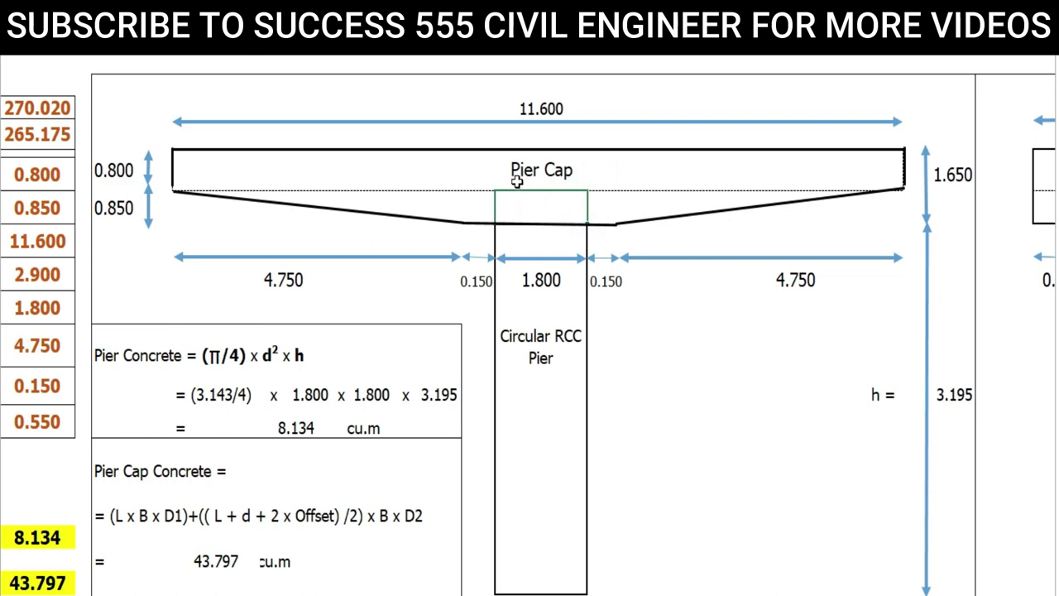
click(559, 105)
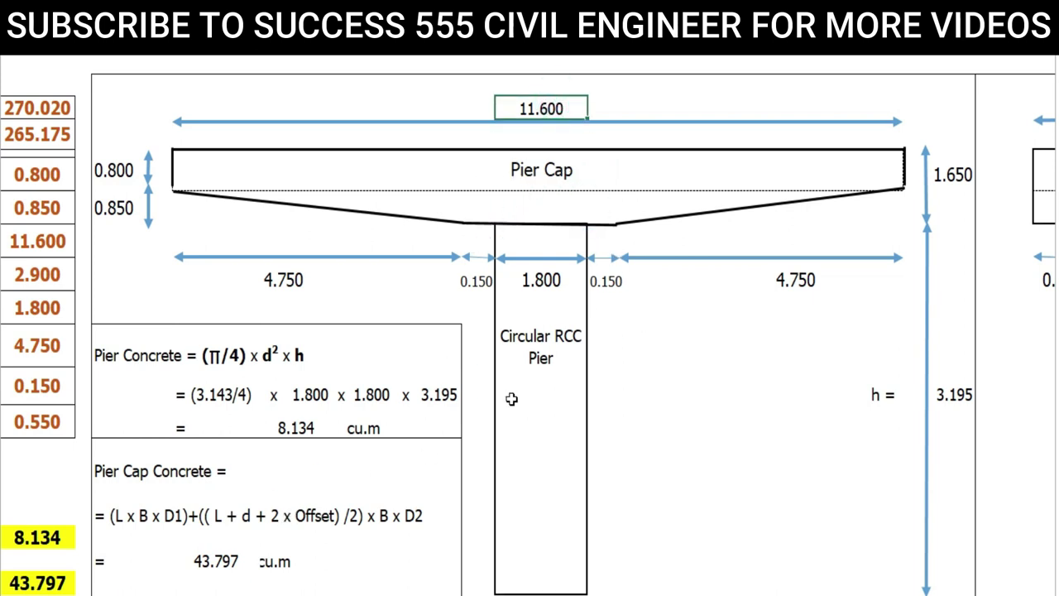
click(220, 516)
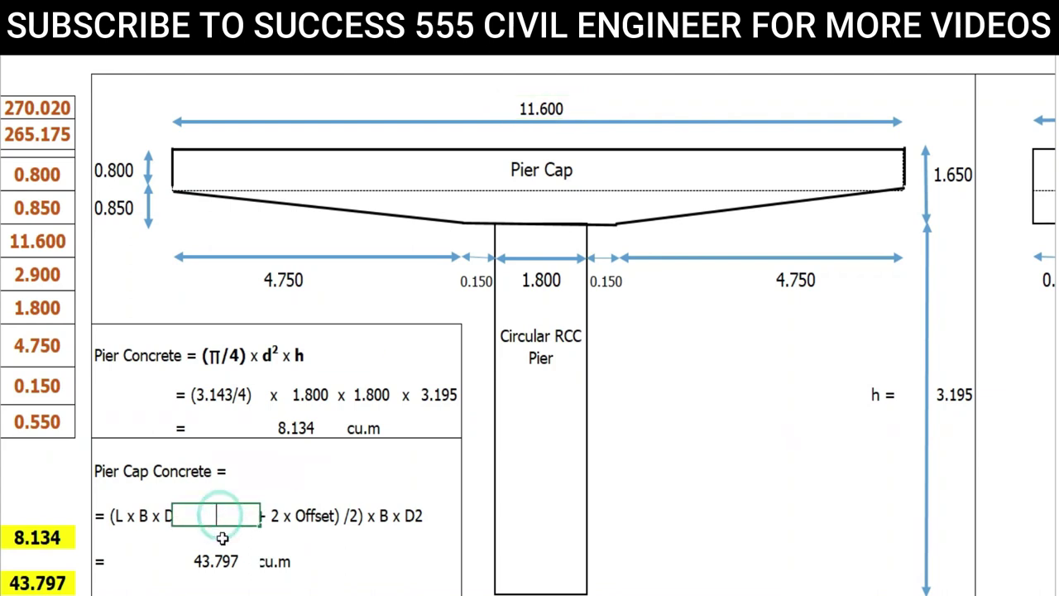
click(125, 516)
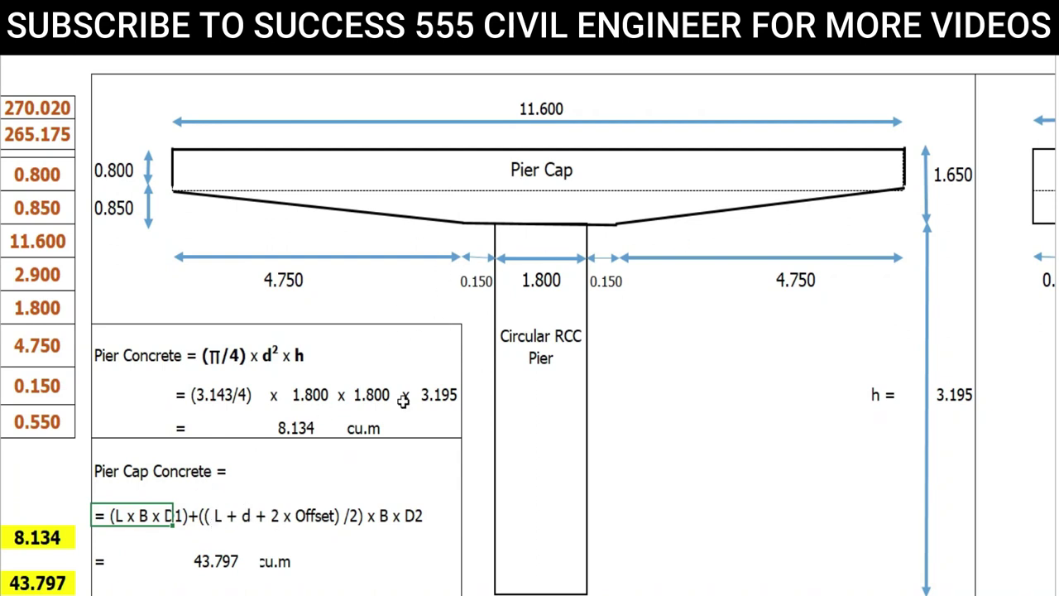
click(609, 281)
click(472, 281)
key(ctrl+bracketleft)
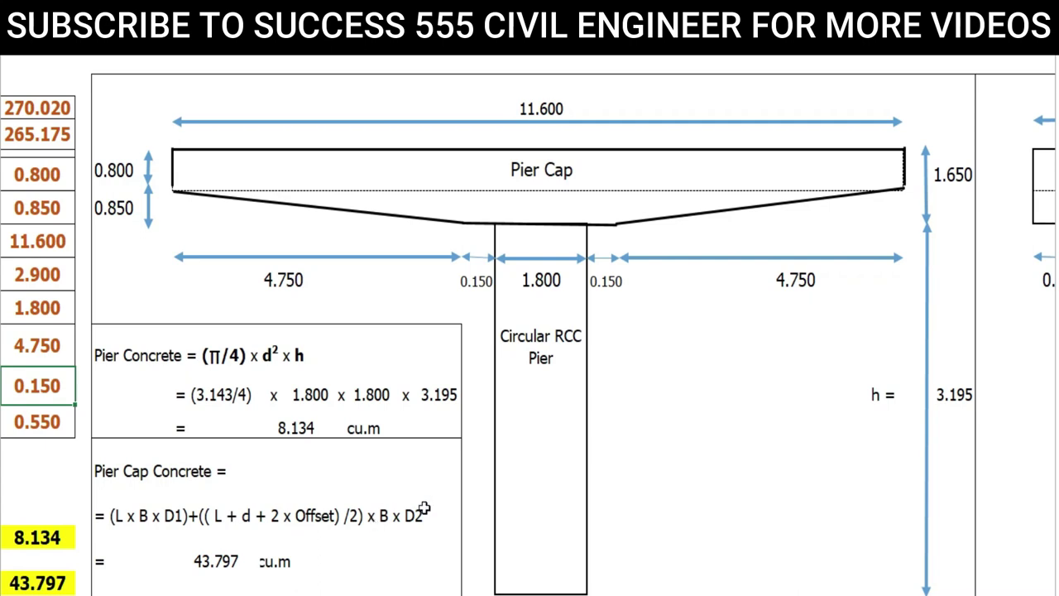
click(544, 173)
click(539, 280)
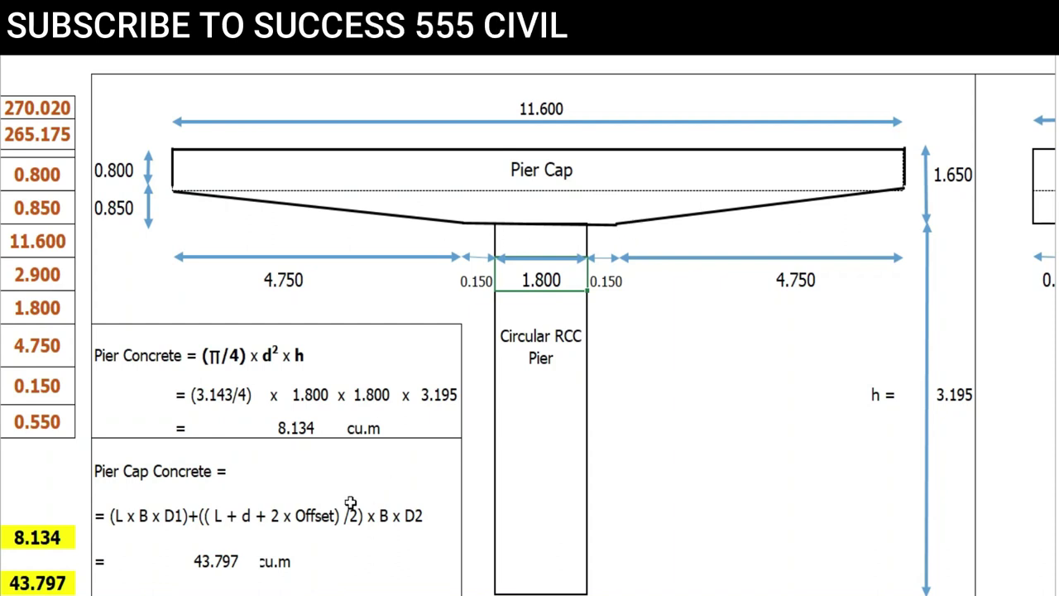
click(347, 512)
click(372, 540)
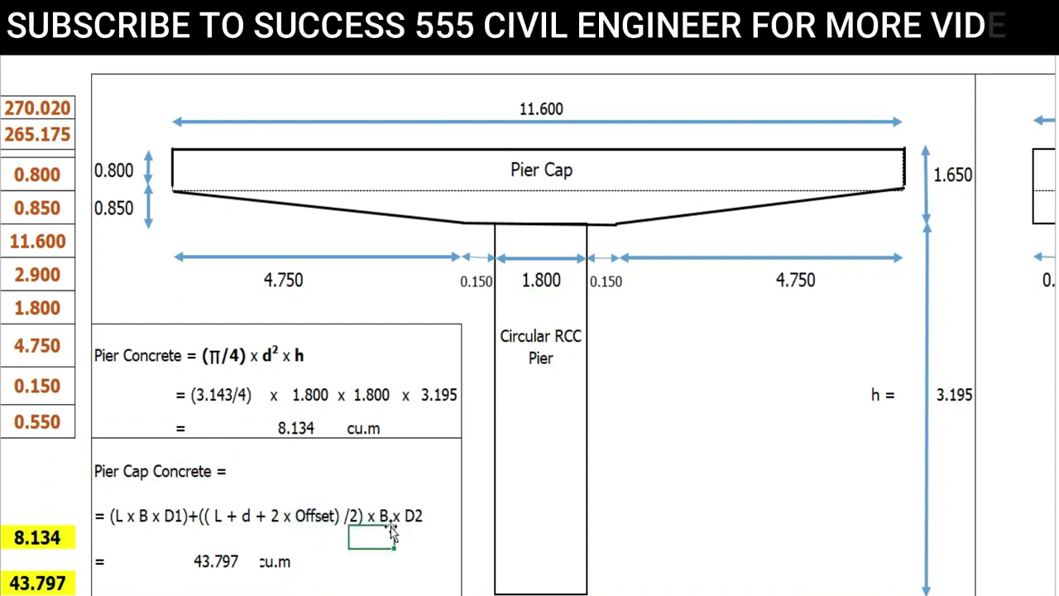
click(372, 507)
click(735, 401)
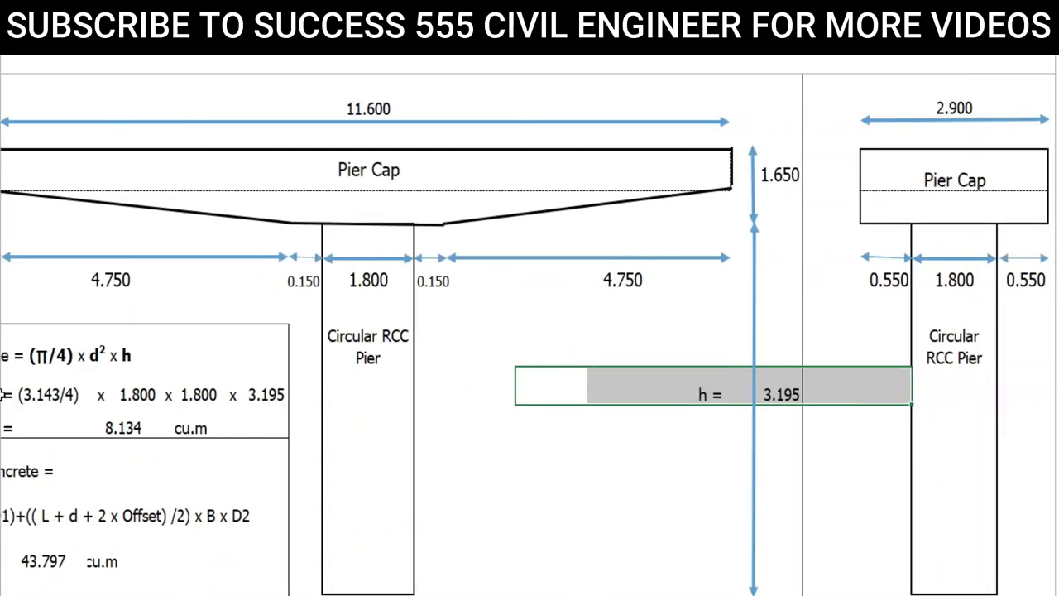
click(958, 99)
click(6, 470)
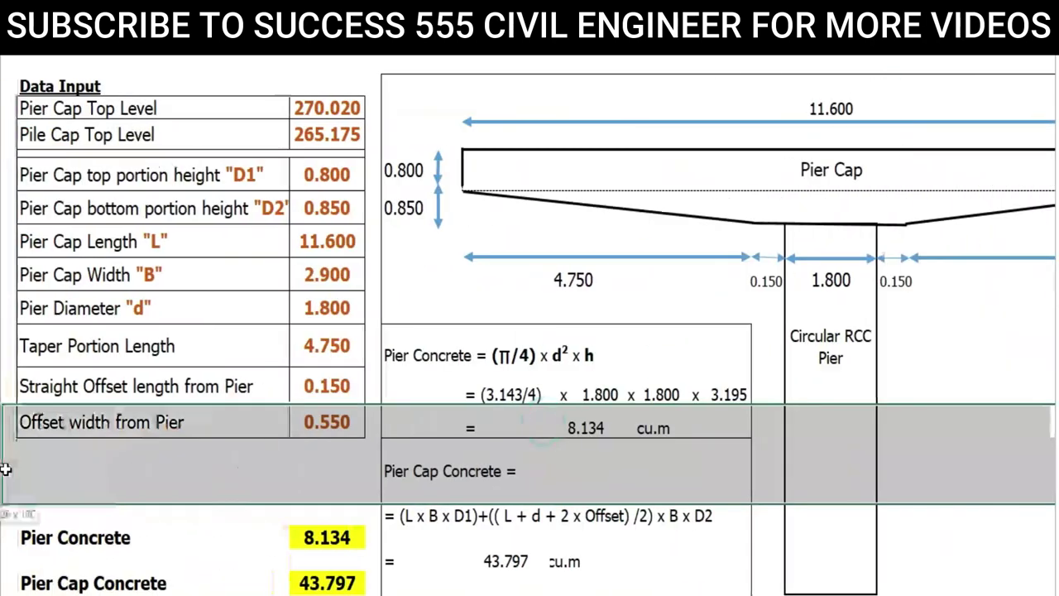
click(621, 534)
click(716, 516)
double_click(344, 206)
click(401, 209)
click(416, 279)
scroll(628, 378, down, 1)
scroll(628, 378, down, 2)
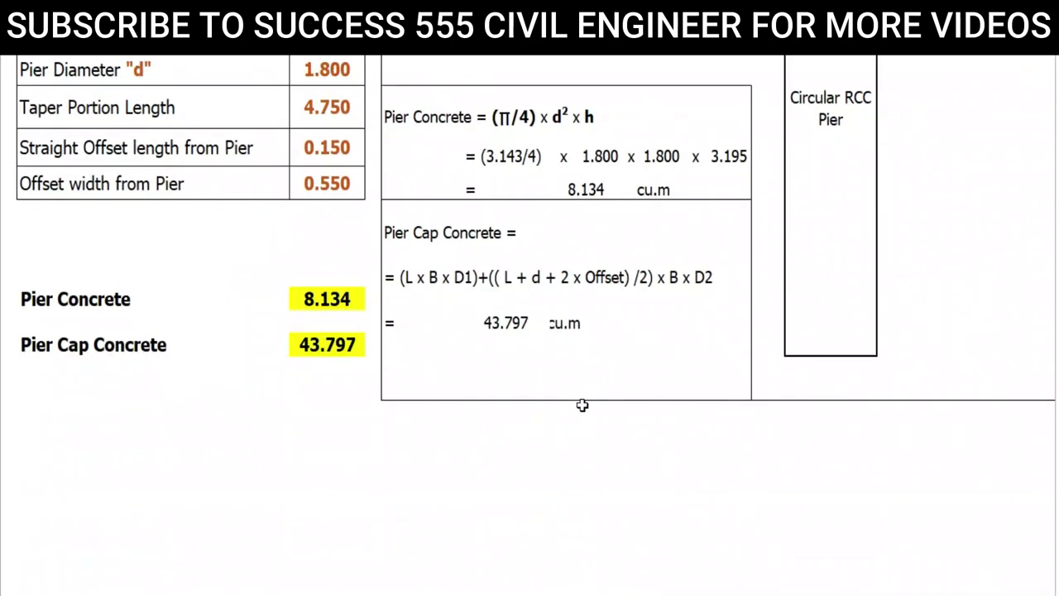
double_click(513, 322)
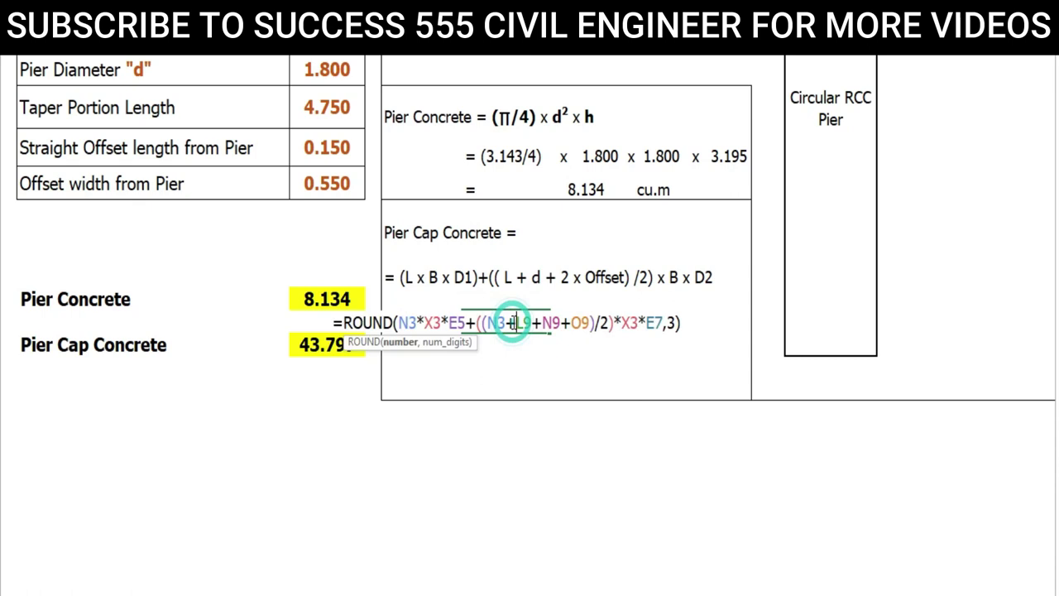
key(Escape)
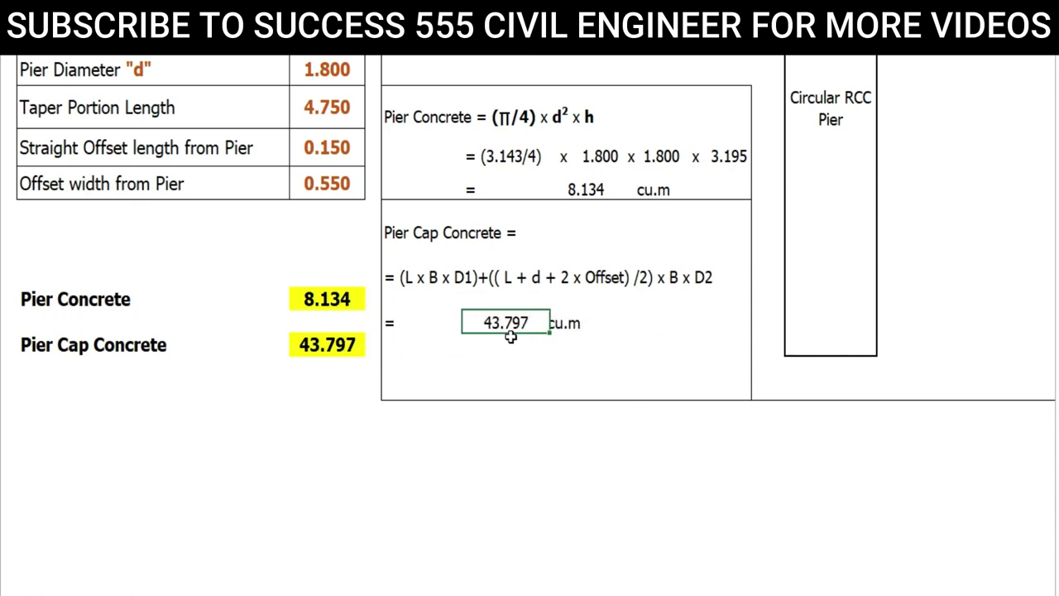
double_click(345, 342)
key(Escape)
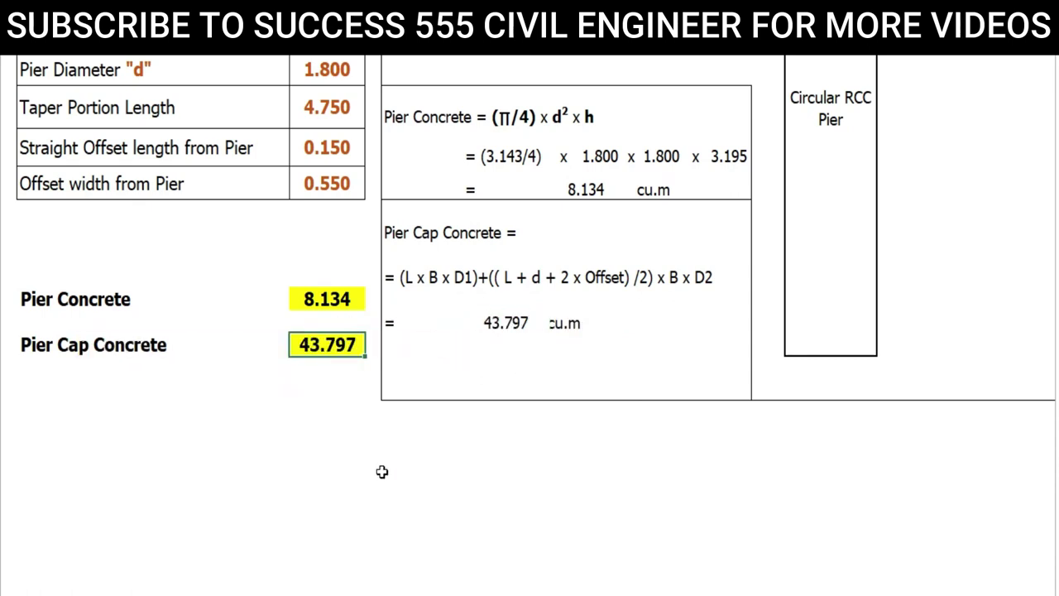
scroll(384, 473, up, 3)
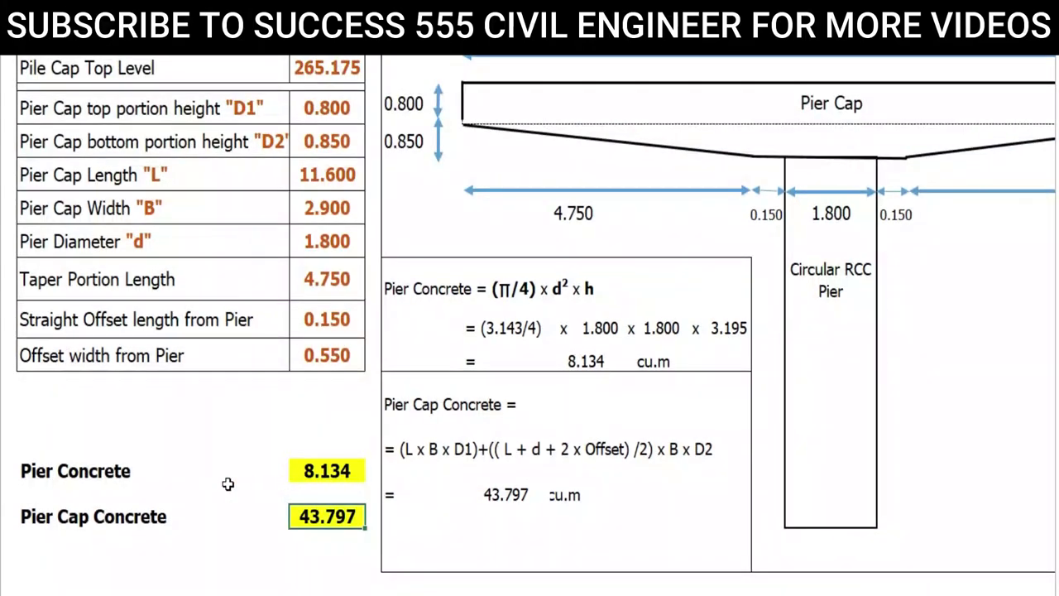
scroll(463, 356, down, 1)
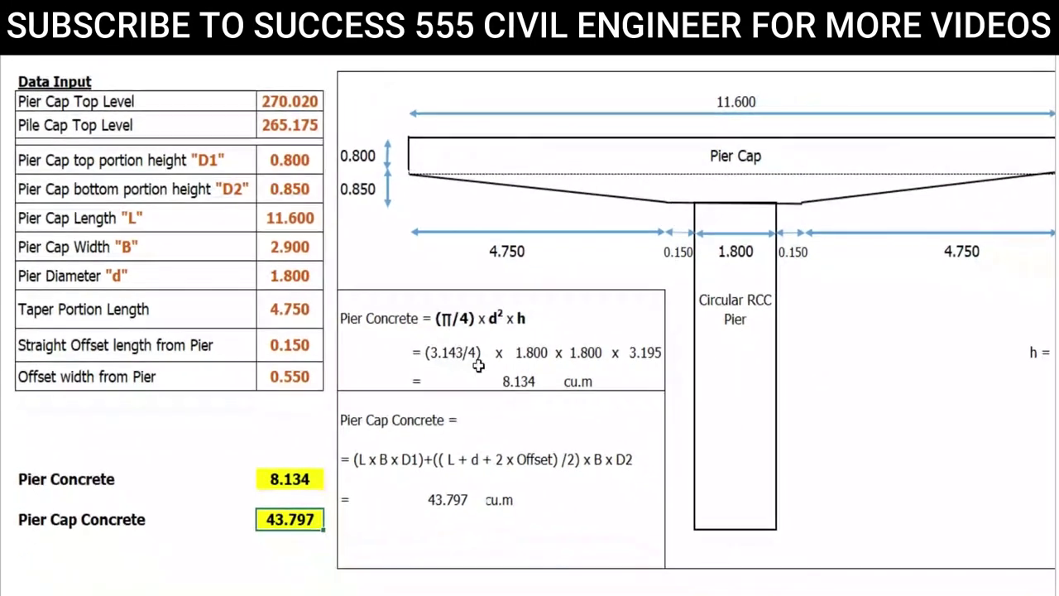
scroll(479, 367, down, 1)
scroll(621, 397, down, 1)
mouse_move(676, 340)
mouse_down()
mouse_move(684, 411)
mouse_move(269, 116)
mouse_up()
click(705, 399)
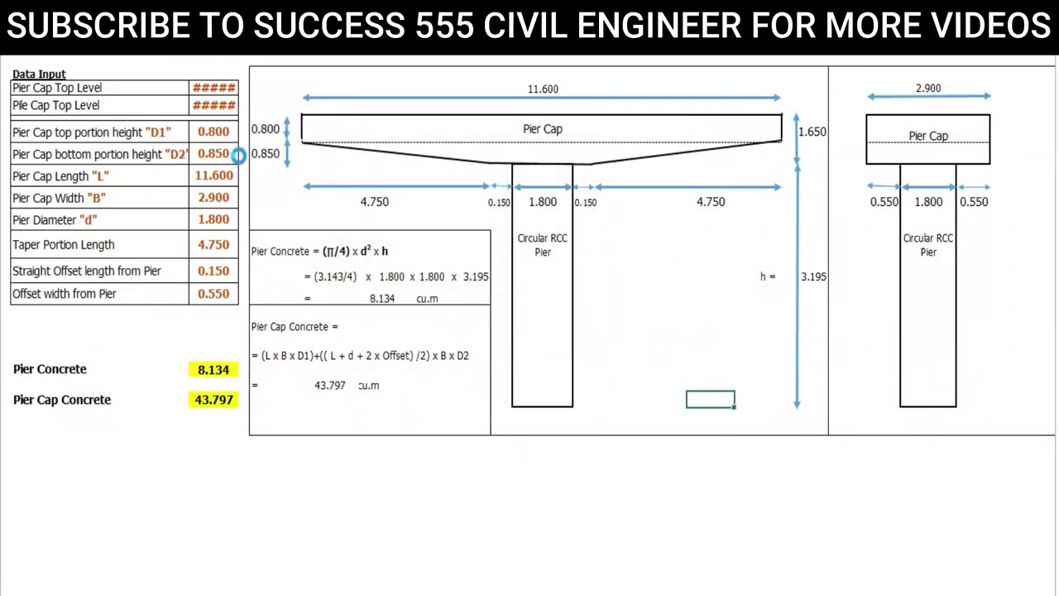
scroll(240, 158, up, 2)
drag(443, 344, 10, 248)
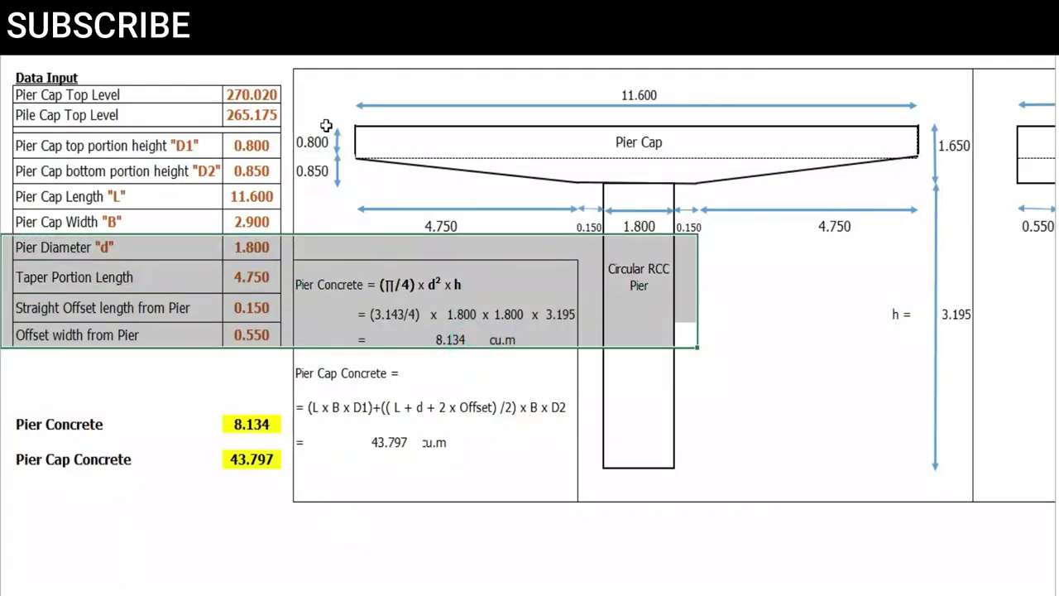
drag(250, 94, 250, 336)
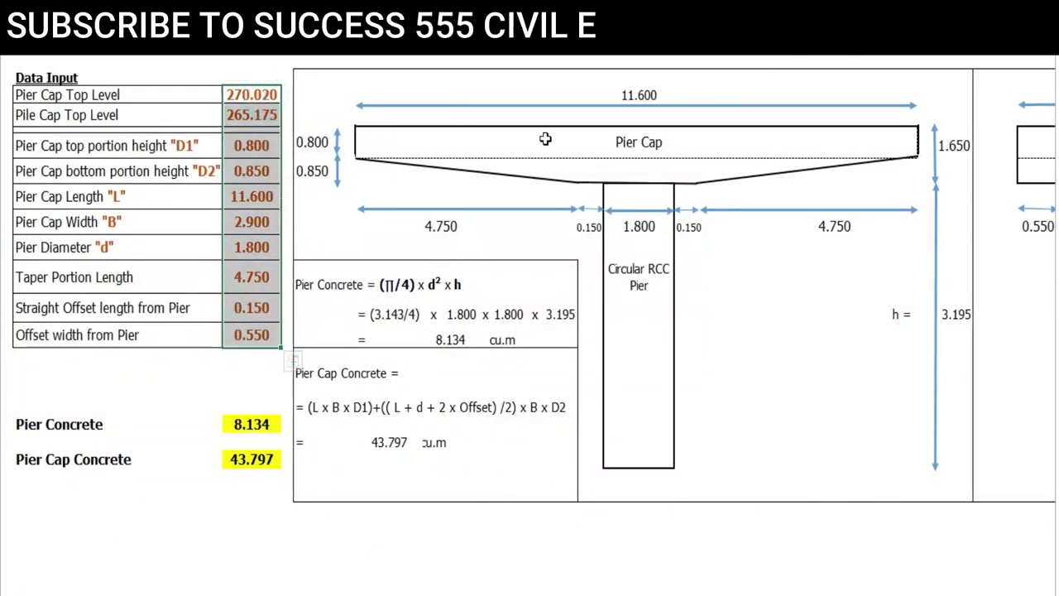
click(659, 95)
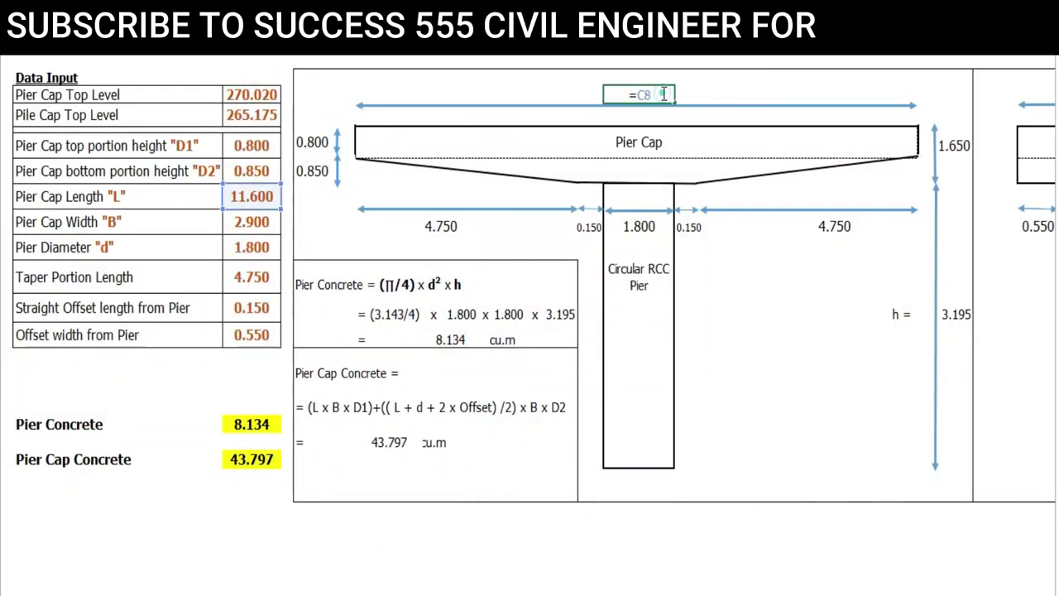
click(672, 139)
click(639, 94)
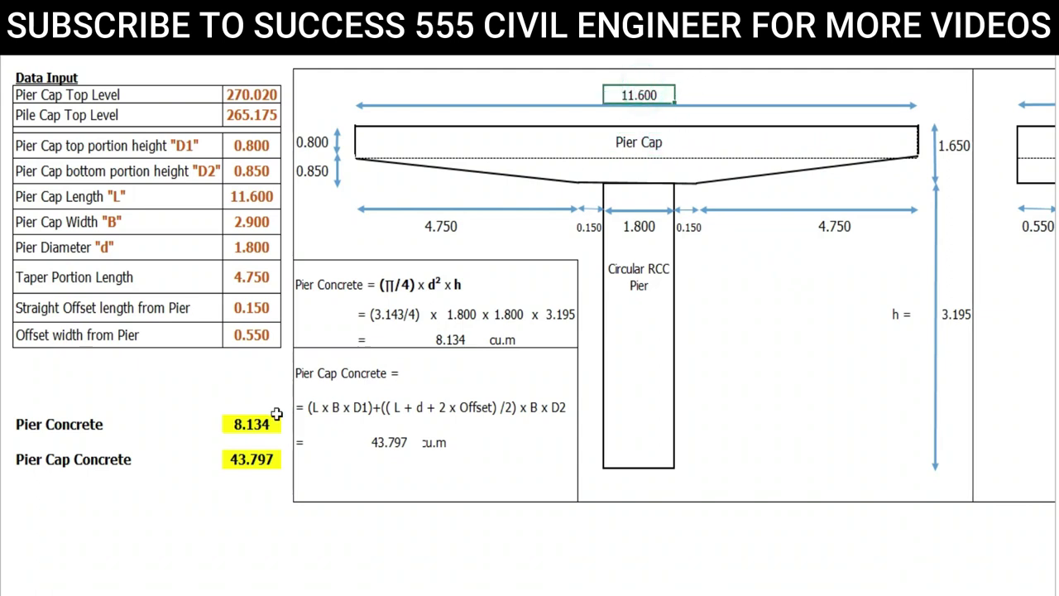
drag(245, 424, 247, 459)
click(324, 281)
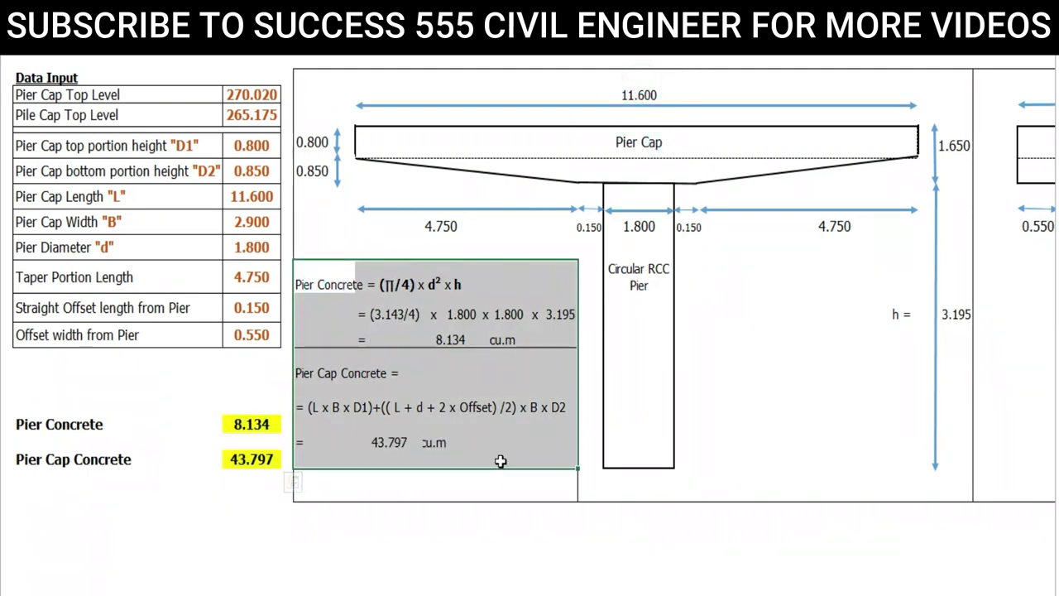
click(492, 447)
click(447, 478)
click(432, 442)
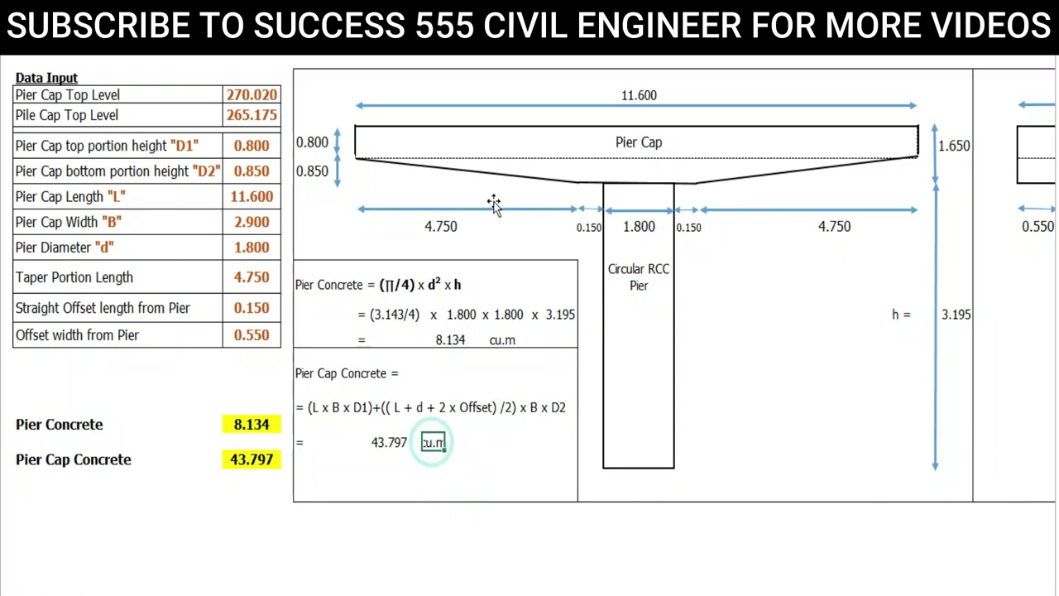